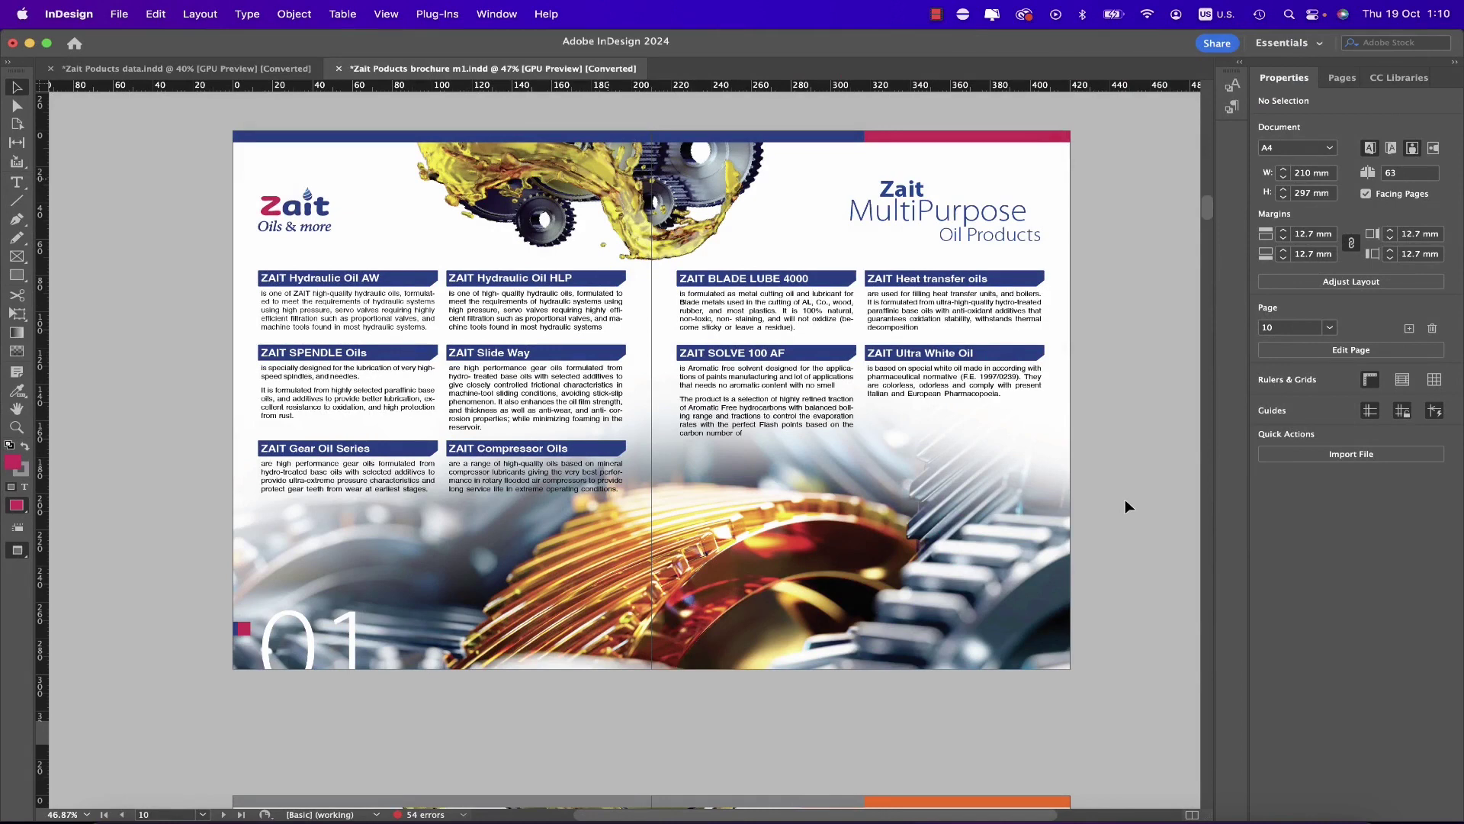
Scroll down to the CONDAT MultiPurpose Oils & Greases spread on pages 14–15
{"action": "scroll", "coordinate": [1124, 506], "scroll_direction": "down", "scroll_amount": 3}
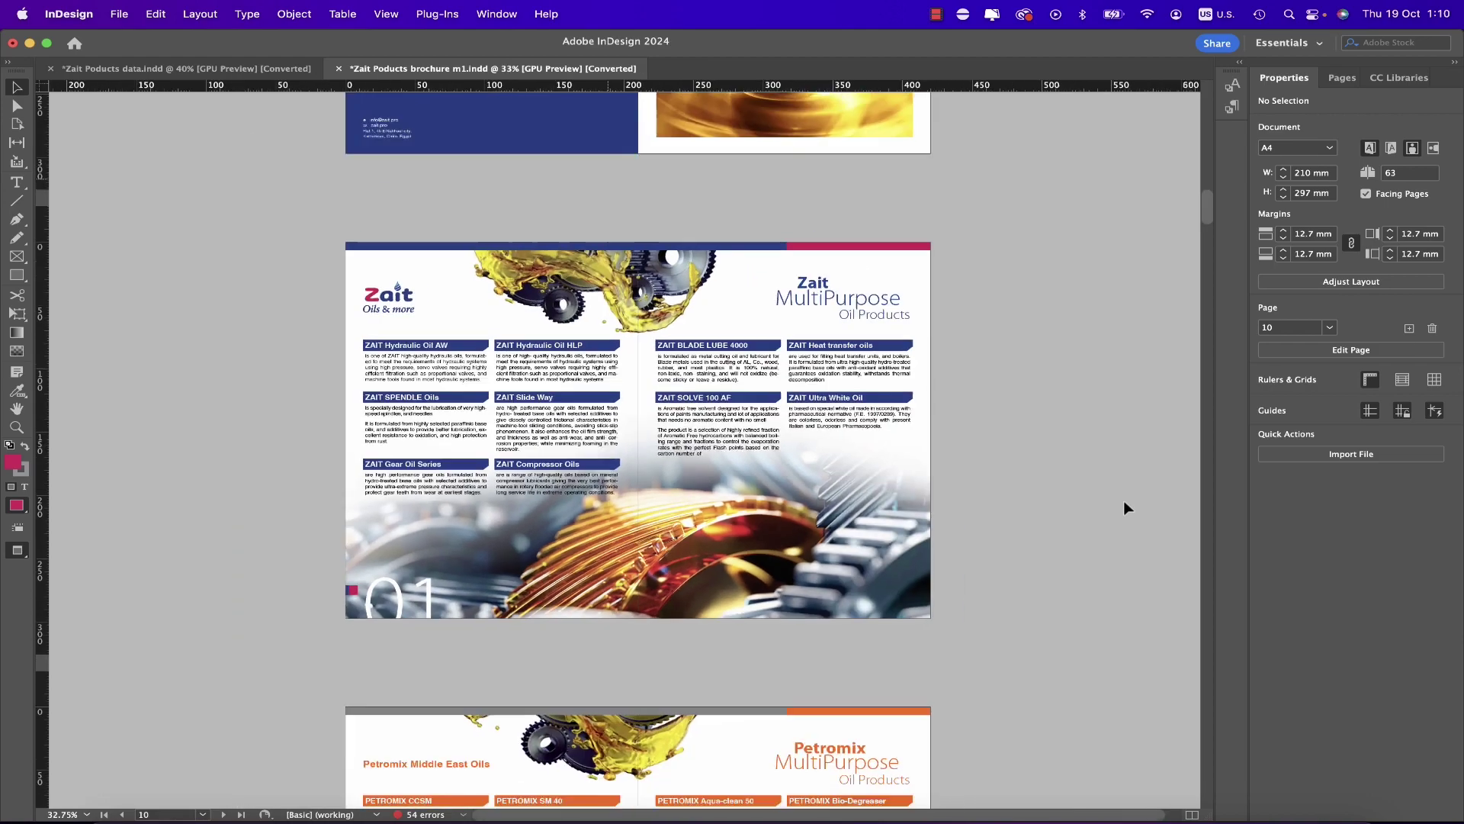
{"action": "scroll", "coordinate": [1123, 508], "scroll_direction": "down", "scroll_amount": 10}
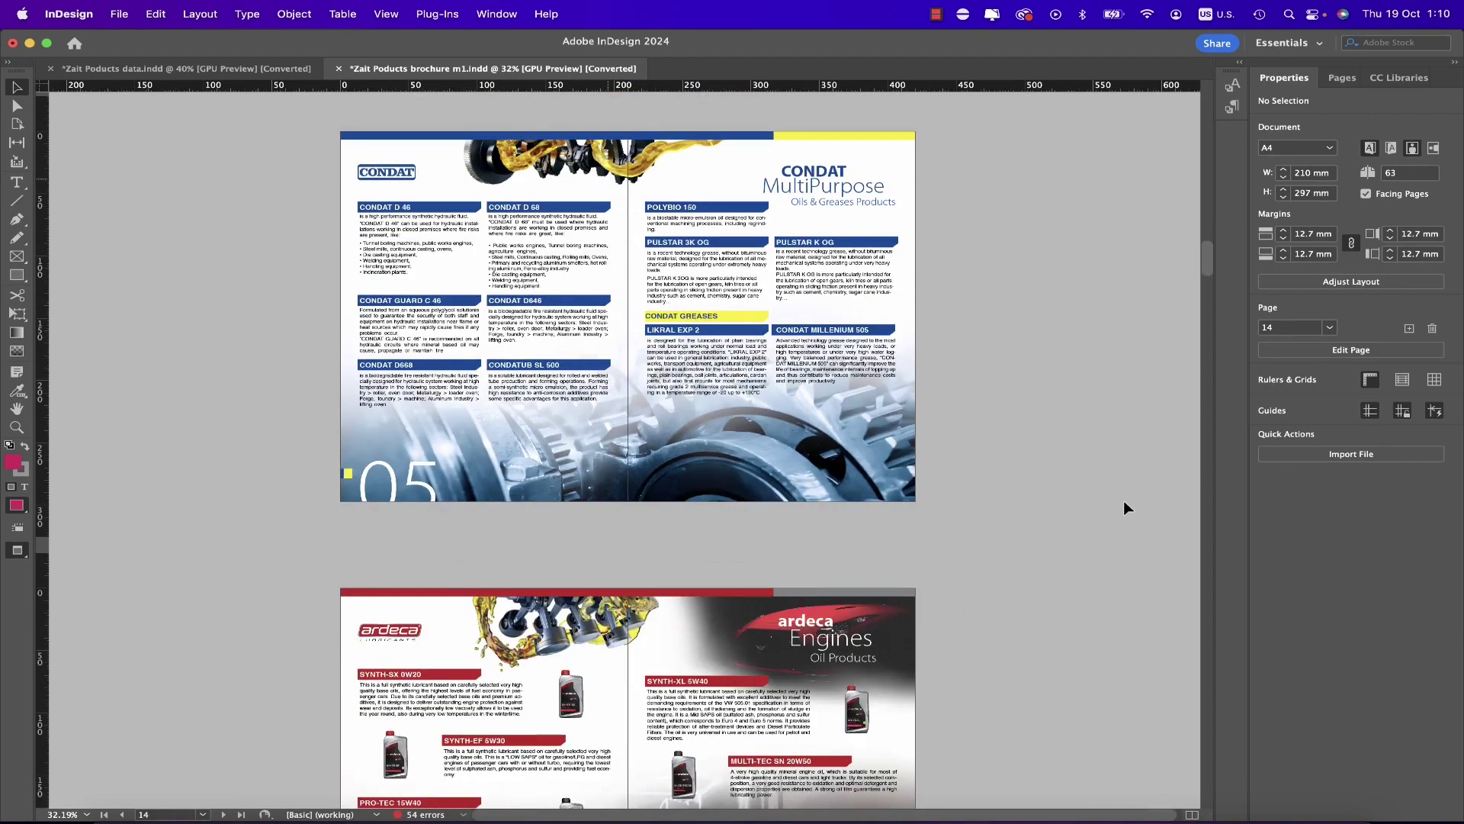
{"action": "scroll", "coordinate": [1124, 502], "scroll_direction": "down", "scroll_amount": 1}
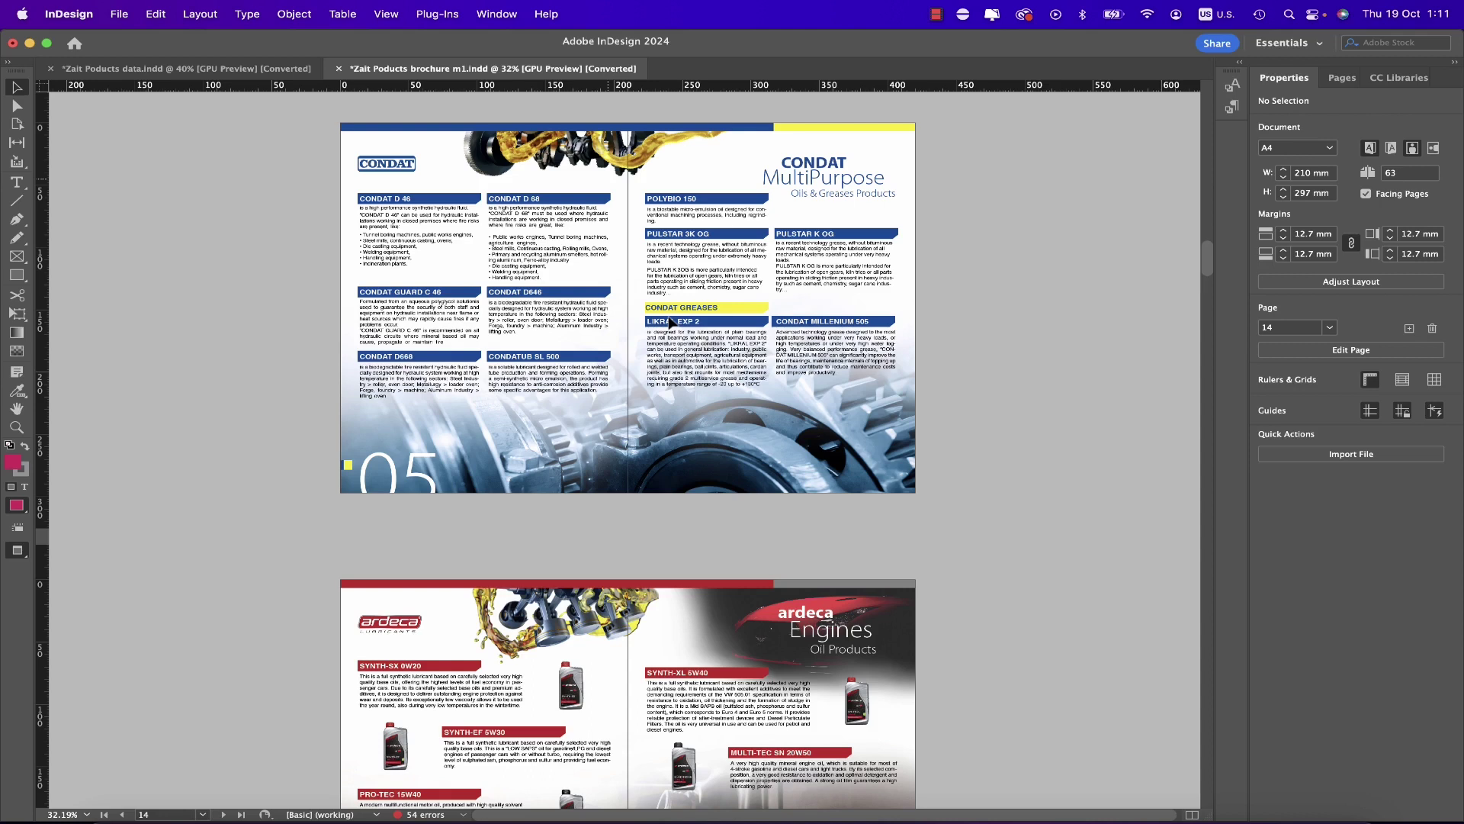
Show the Pages panel thumbnails and hide the 14–15 spread with Hide Spread
{"action": "key", "text": "super+F12"}
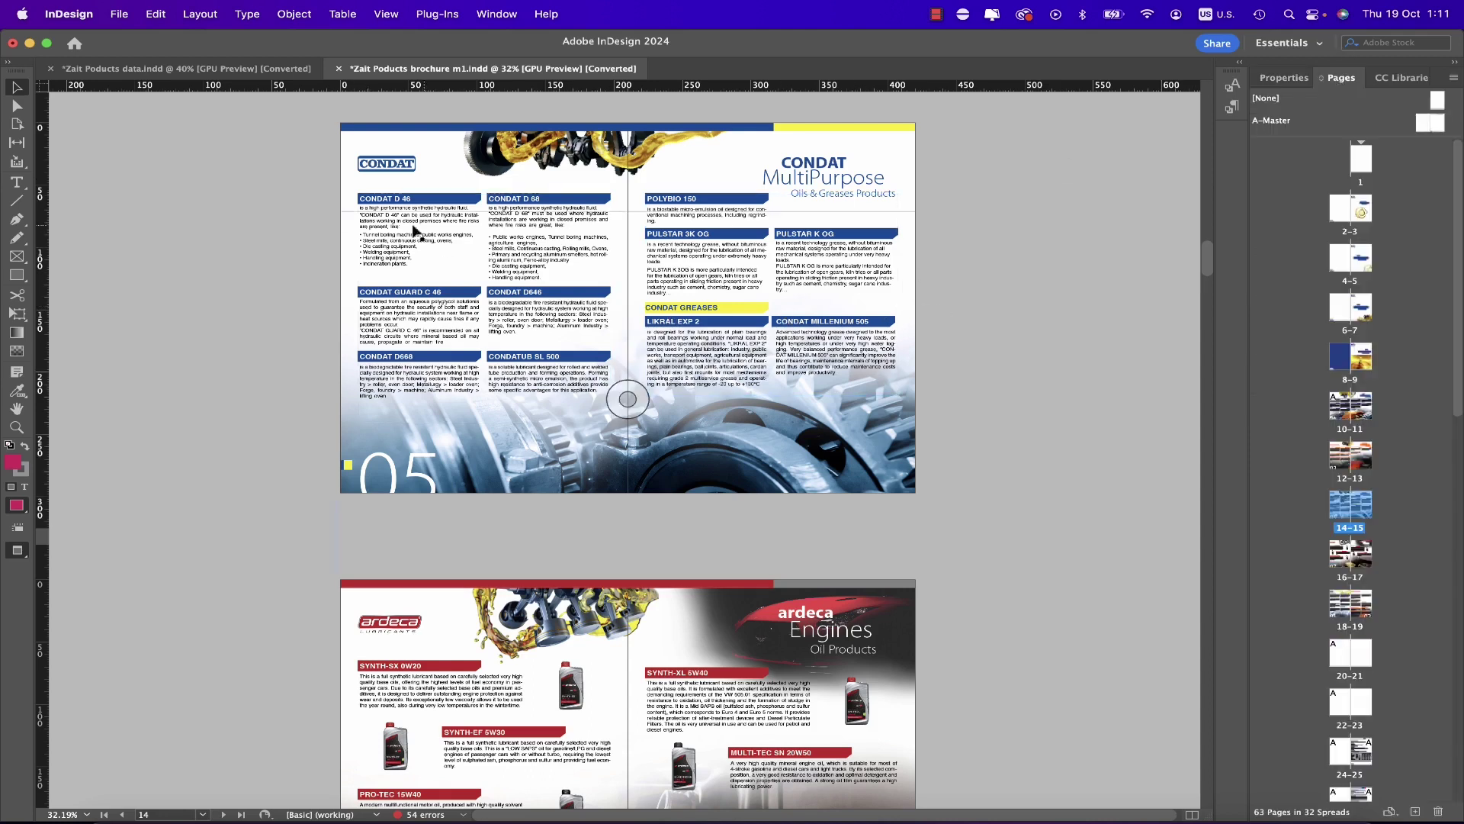
{"action": "right_click", "coordinate": [1365, 517]}
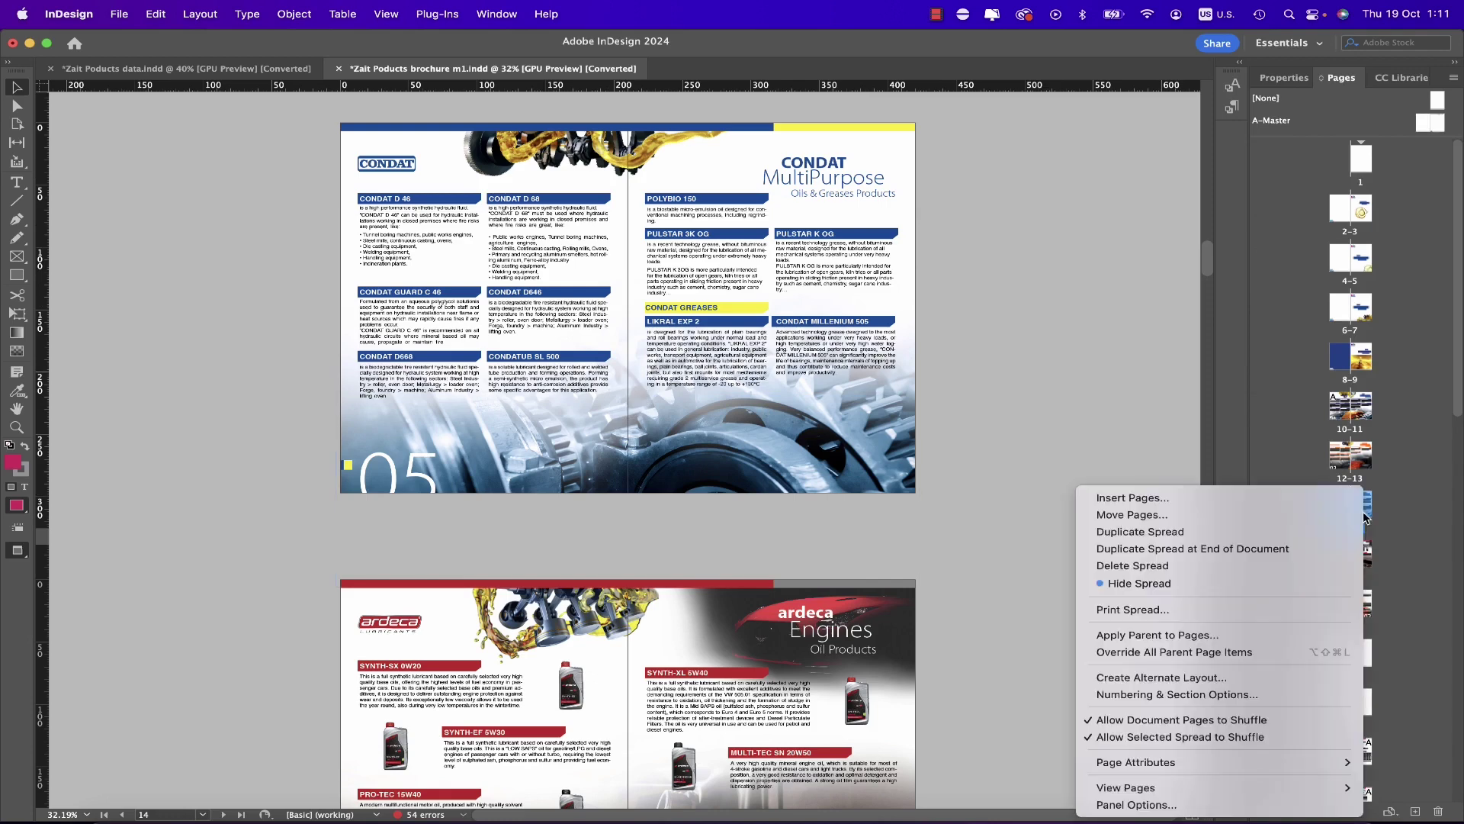
{"action": "left_click", "coordinate": [1186, 584]}
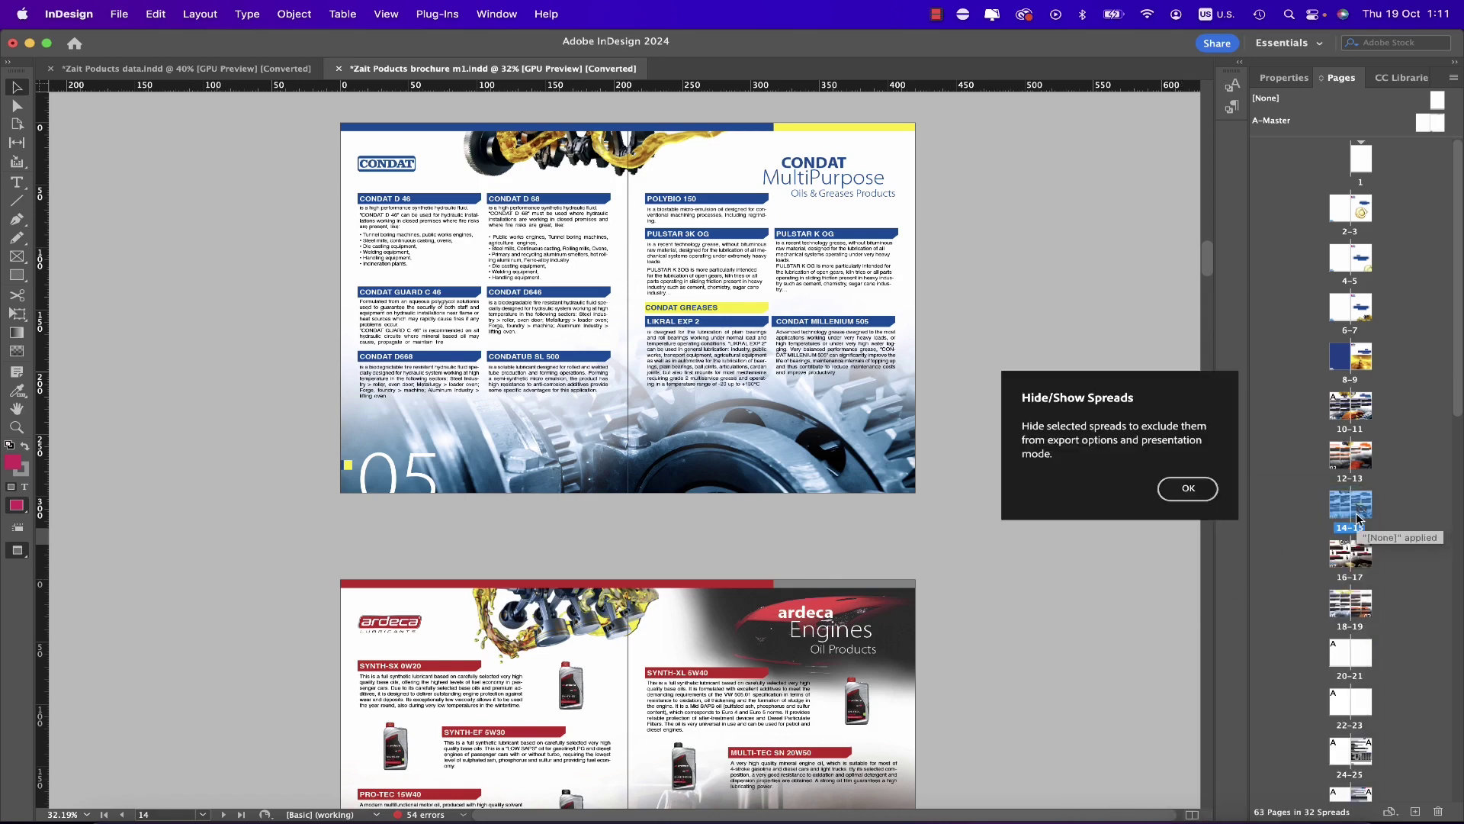
{"action": "left_click", "coordinate": [119, 16]}
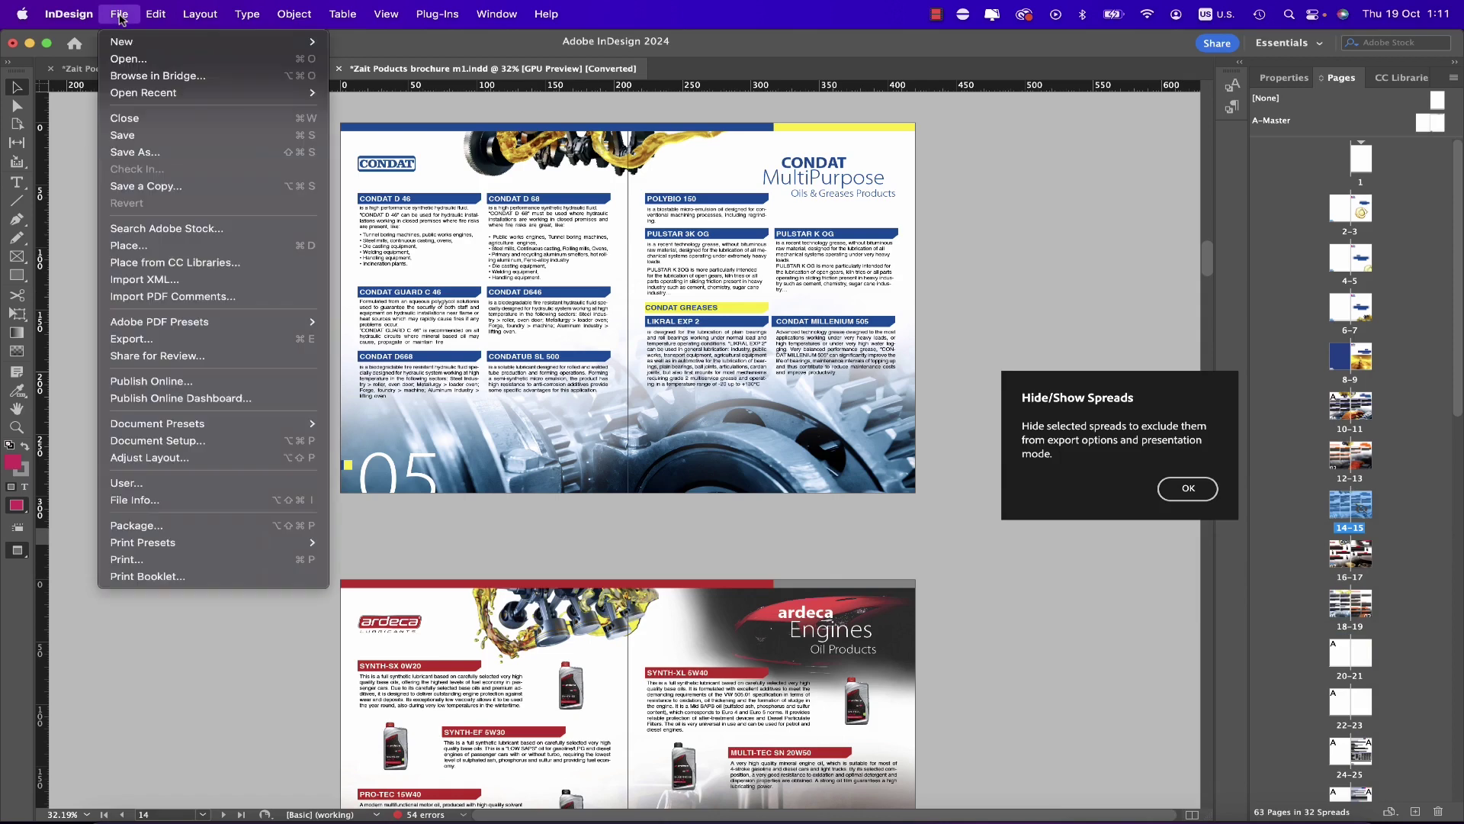
Export the brochure with the format set to Adobe PDF (Print)
{"action": "left_click", "coordinate": [227, 340]}
{"action": "left_click", "coordinate": [935, 499]}
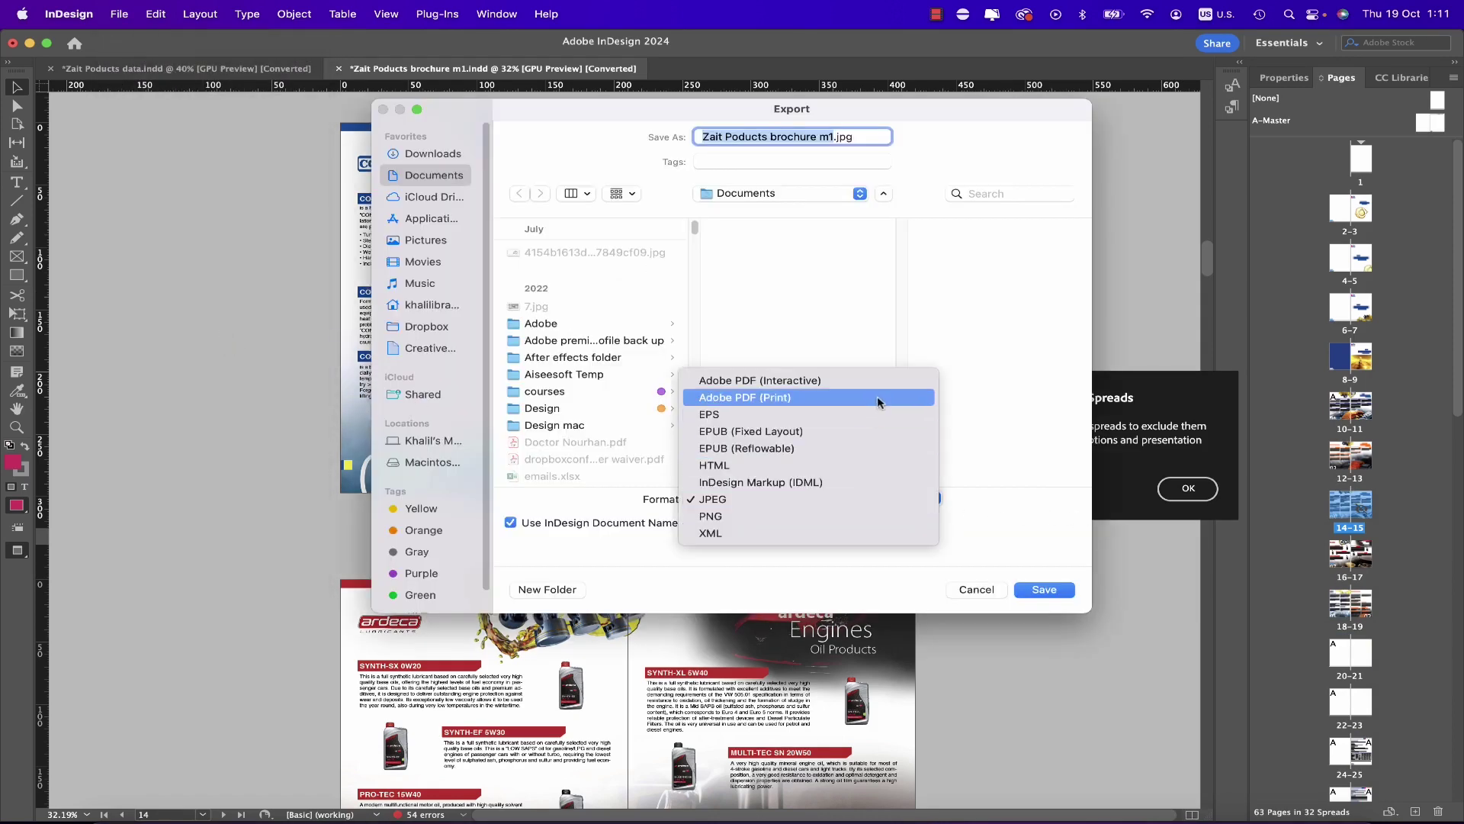
{"action": "left_click", "coordinate": [878, 397]}
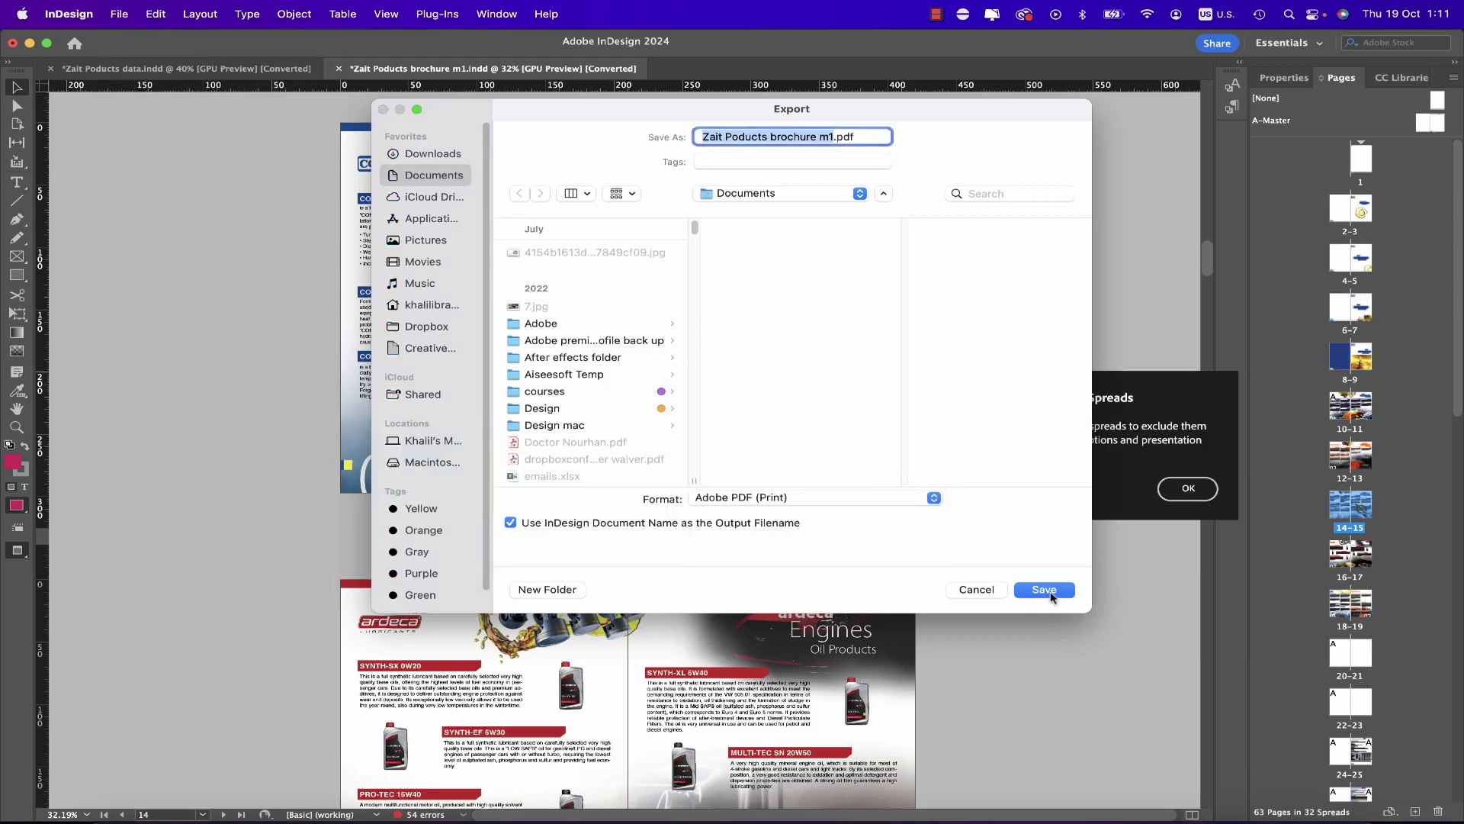
{"action": "left_click", "coordinate": [1046, 591]}
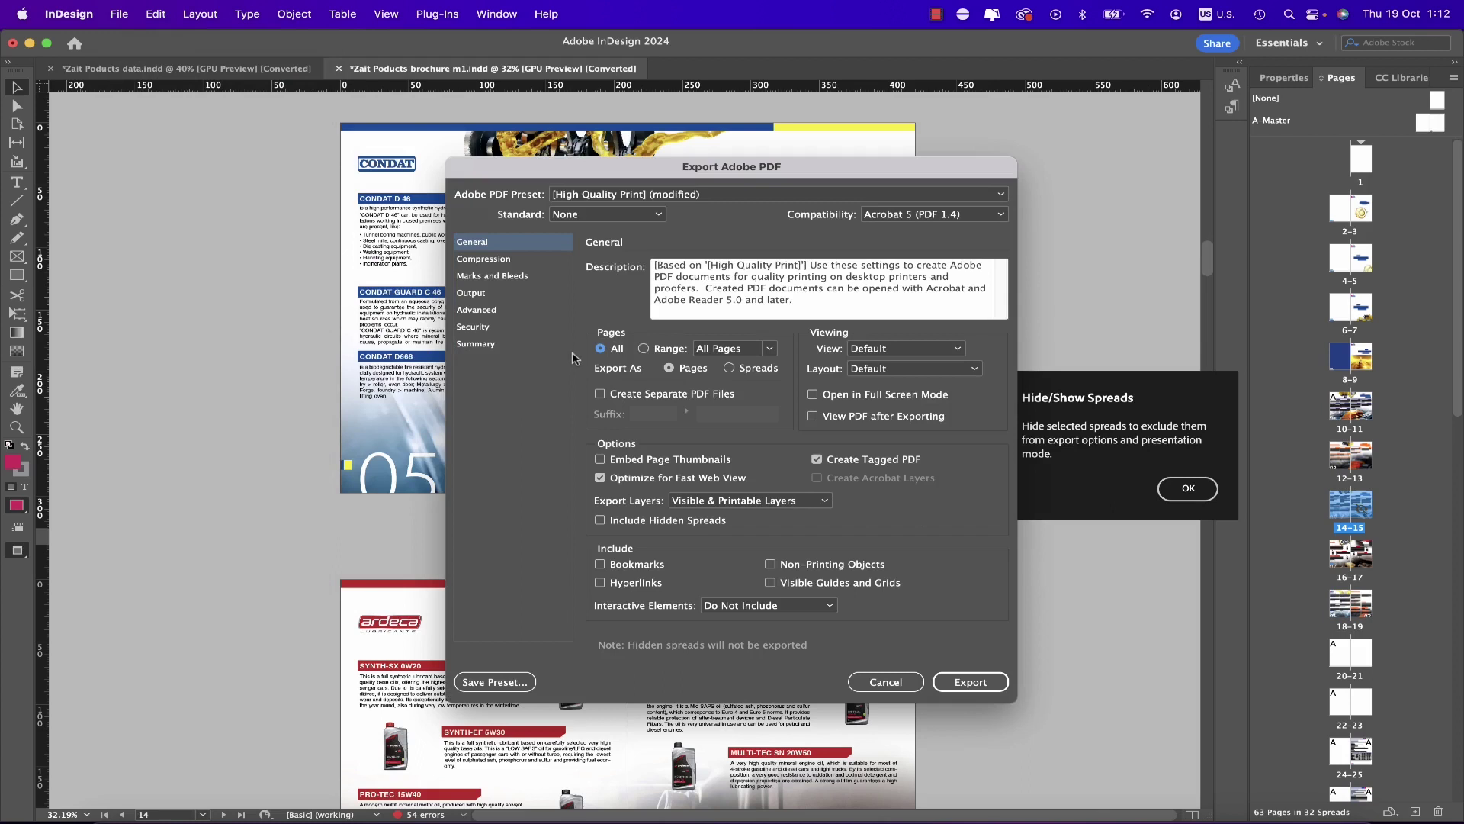
Set the PDF export to Spreads with the page range 4-5,6-7
{"action": "left_click", "coordinate": [730, 369]}
{"action": "left_click", "coordinate": [644, 348]}
{"action": "double_click", "coordinate": [727, 350]}
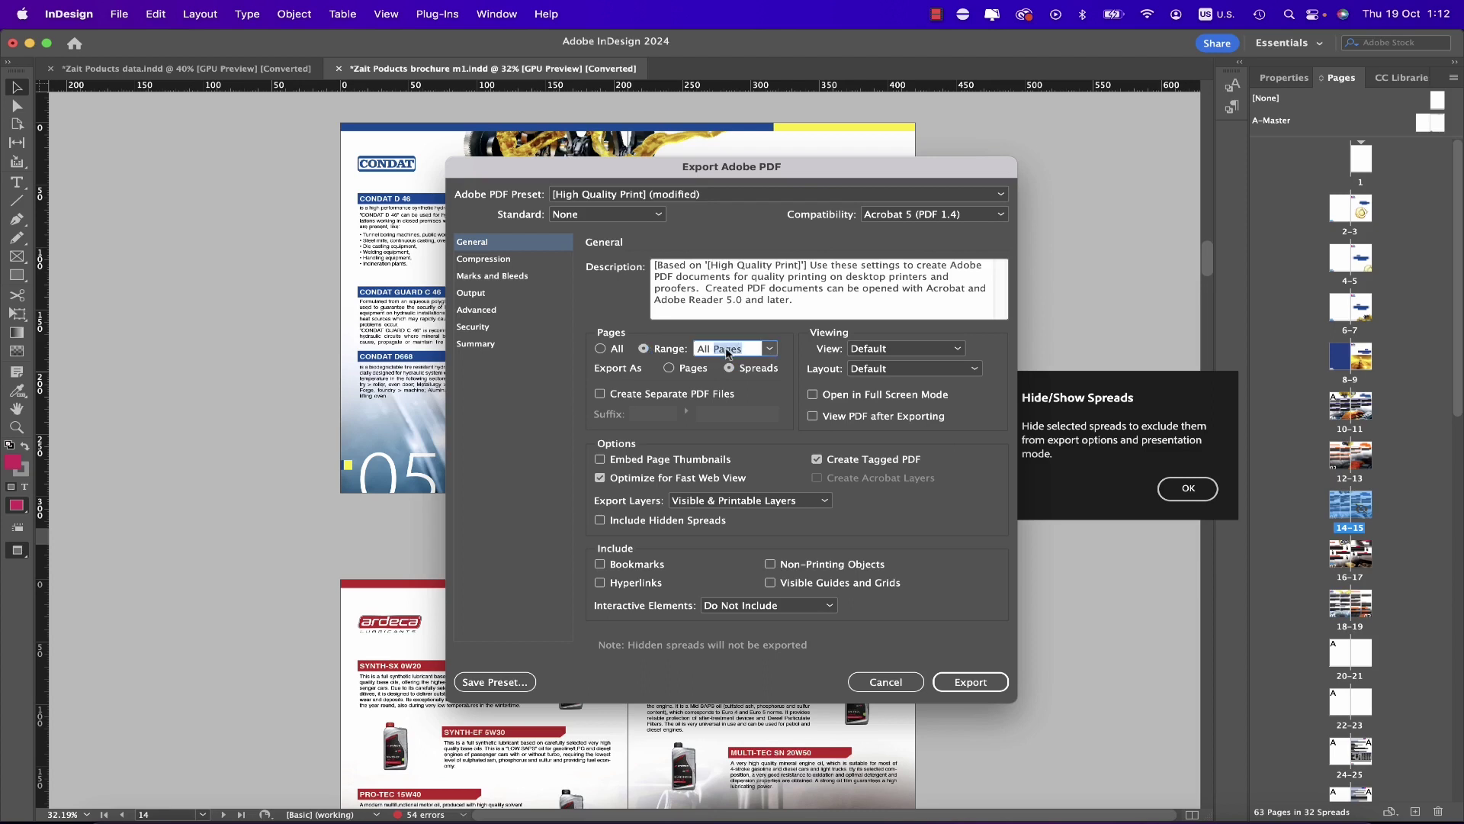
{"action": "key", "text": "BackSpace"}
{"action": "key", "text": "BackSpace"}
{"action": "key", "text": "BackSpace"}
{"action": "key", "text": "BackSpace"}
{"action": "key", "text": "BackSpace"}
{"action": "type", "text": "4-5,6-7"}
Close the PDF export settings and unhide the 14–15 spread with Show Spread
{"action": "left_click", "coordinate": [885, 682]}
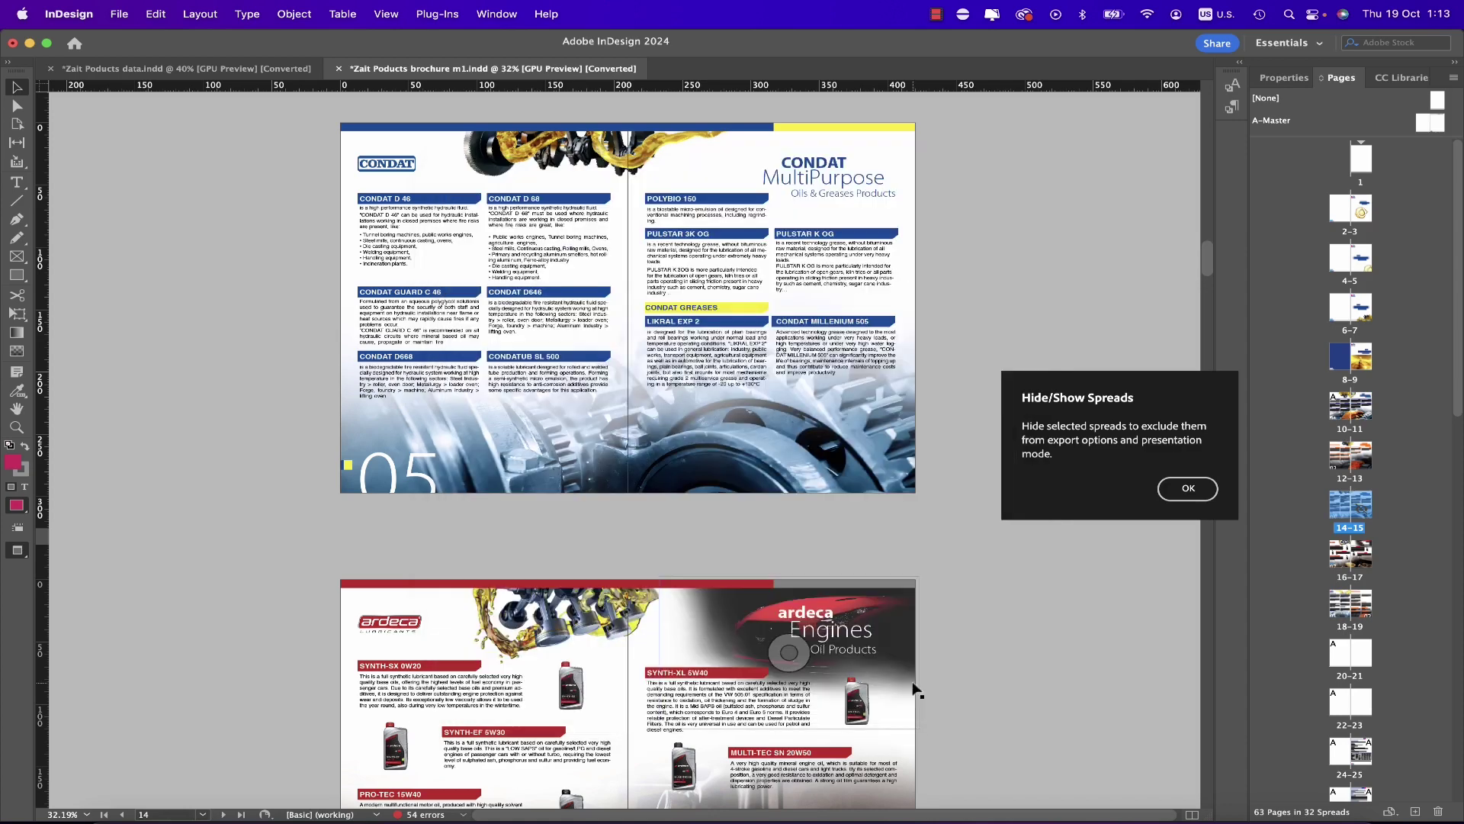
{"action": "right_click", "coordinate": [1345, 508]}
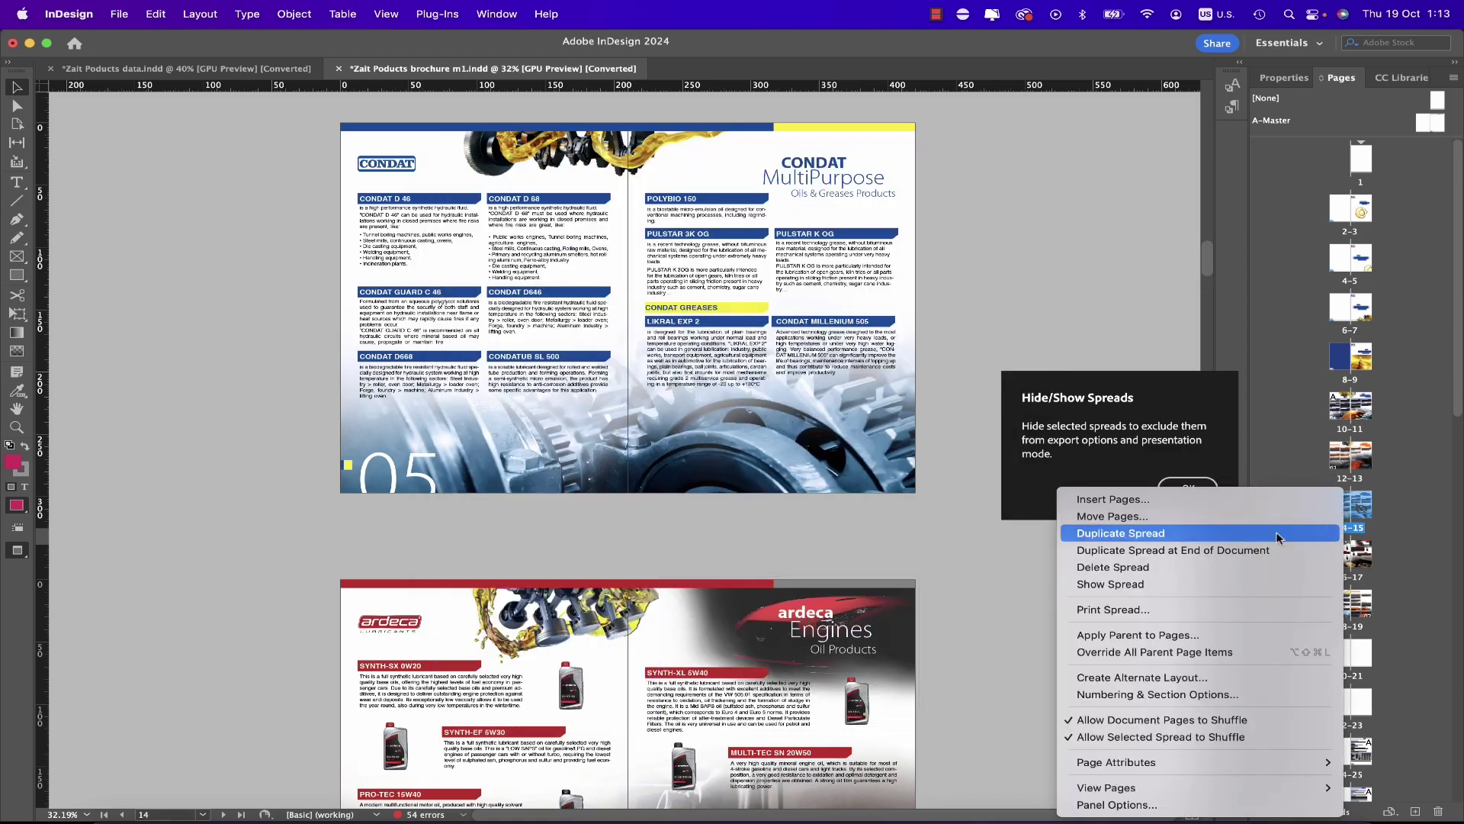
{"action": "left_click", "coordinate": [1241, 587]}
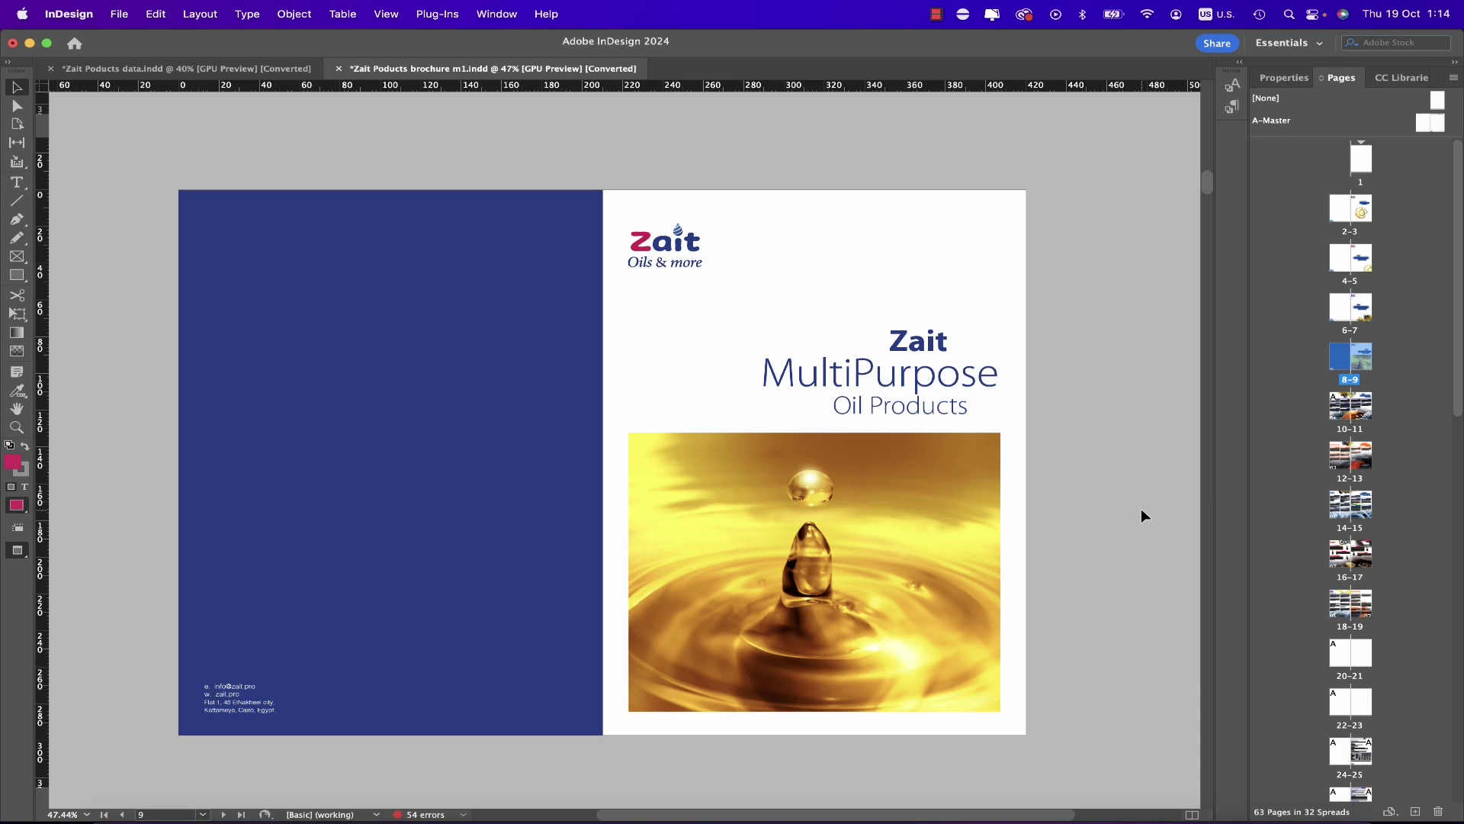
Export the brochure with the format set to JPEG
{"action": "left_click", "coordinate": [119, 13]}
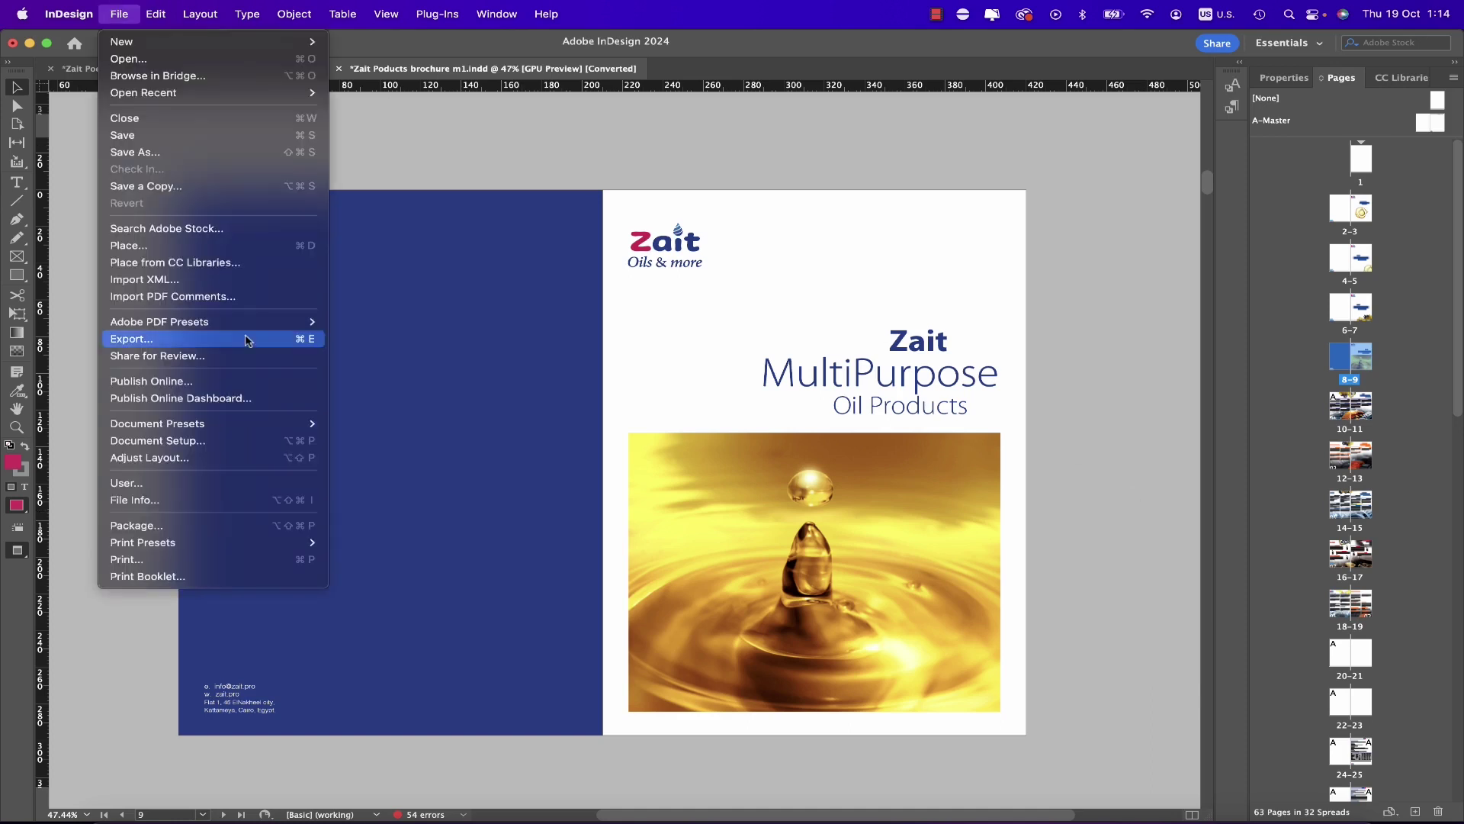
{"action": "left_click", "coordinate": [244, 339]}
{"action": "left_click", "coordinate": [938, 501]}
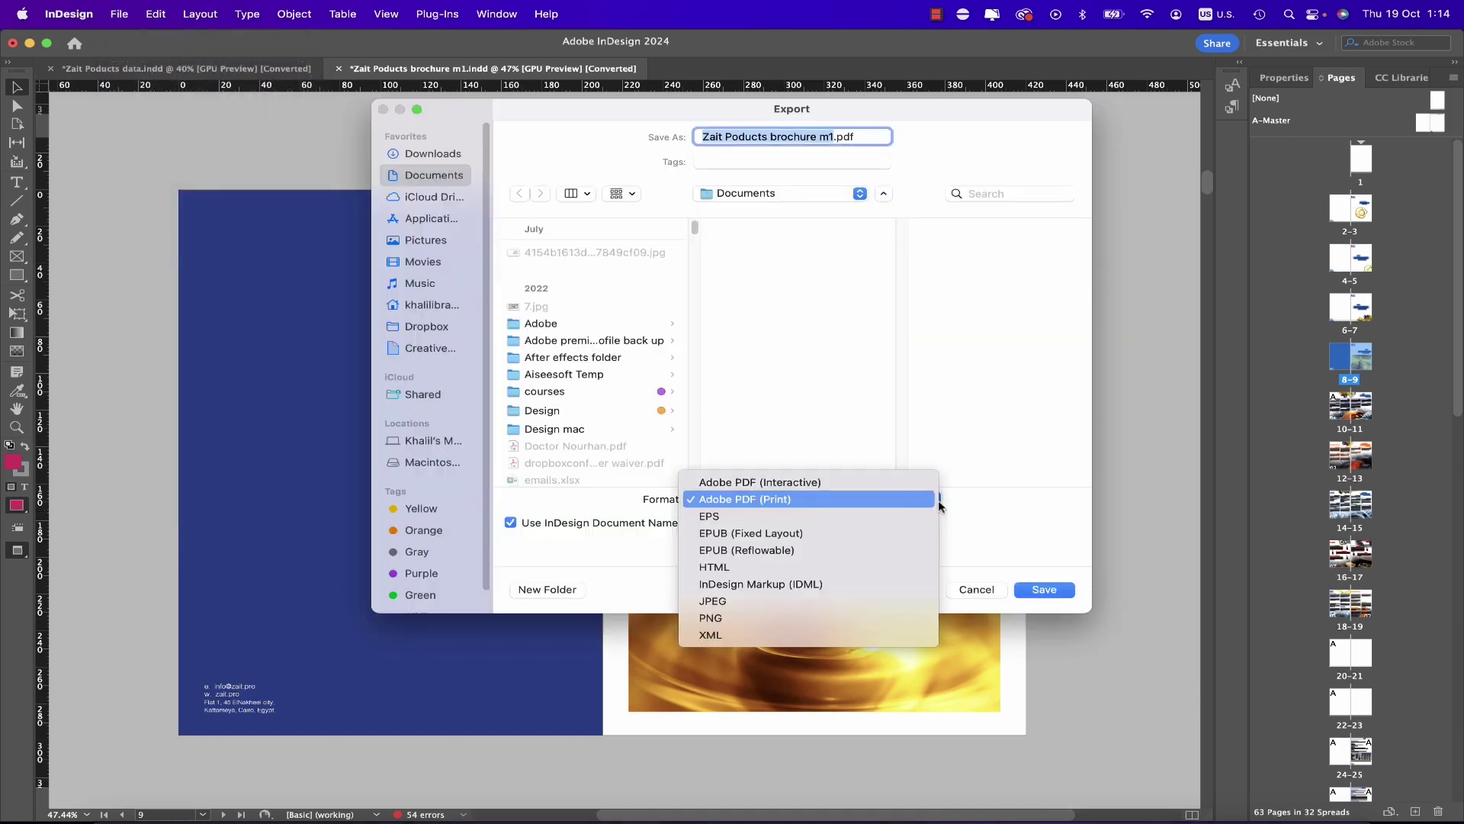
{"action": "left_click", "coordinate": [846, 600]}
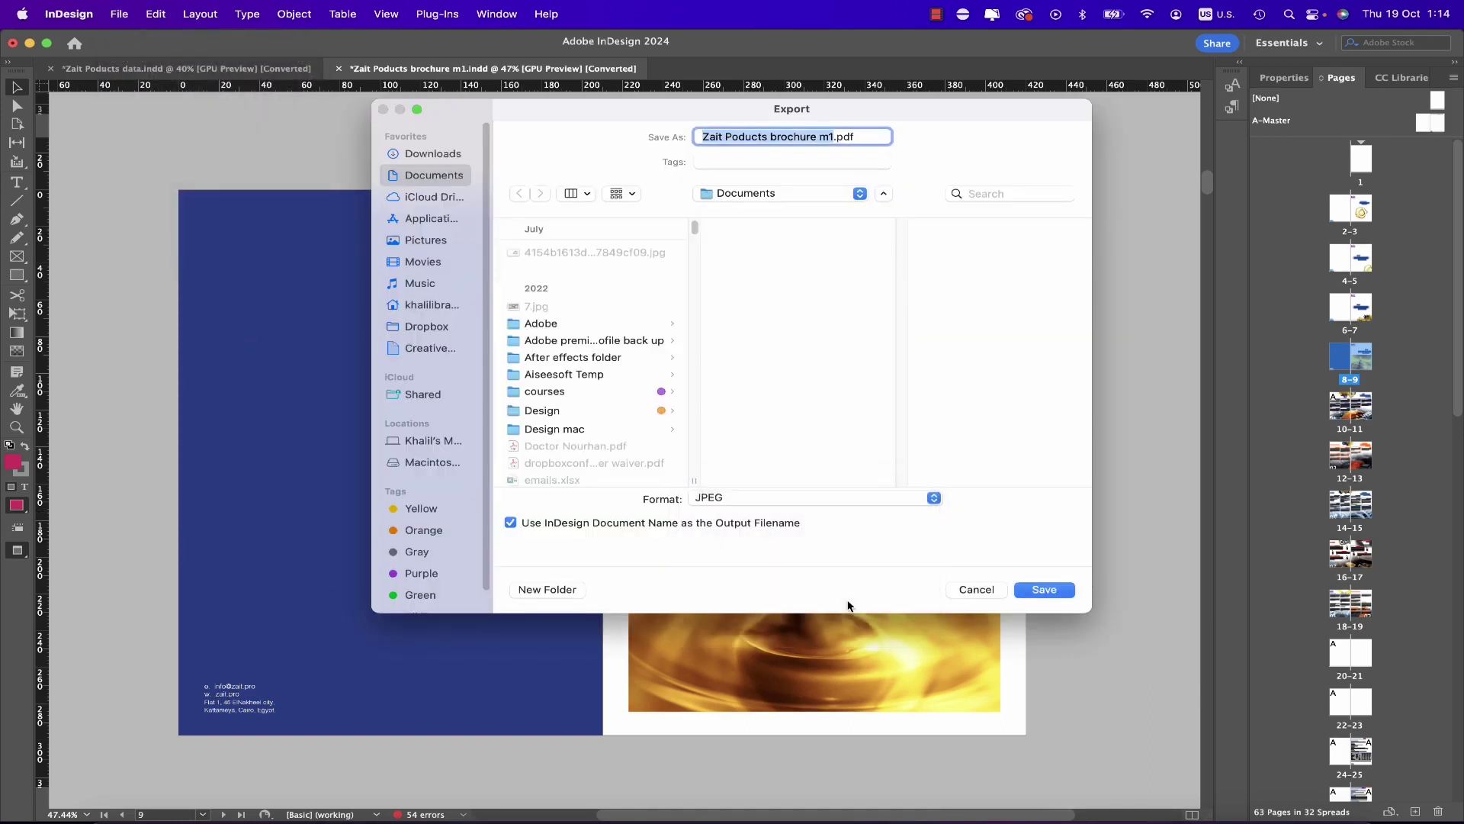
{"action": "left_click", "coordinate": [1043, 589]}
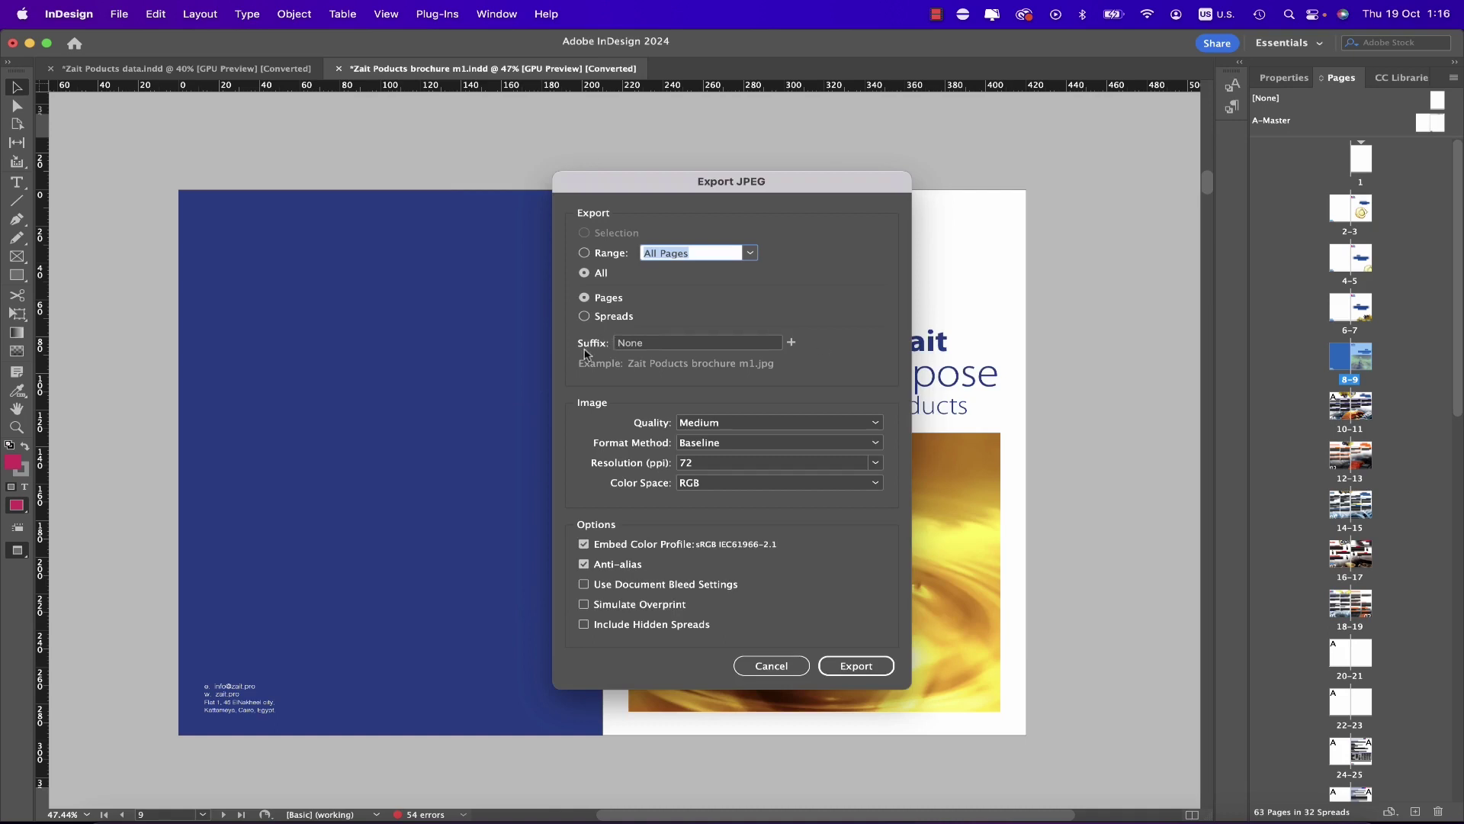
Add Page Size, Page Number and Incremental Numbers to the JPEG file-name suffix
{"action": "left_click", "coordinate": [791, 343]}
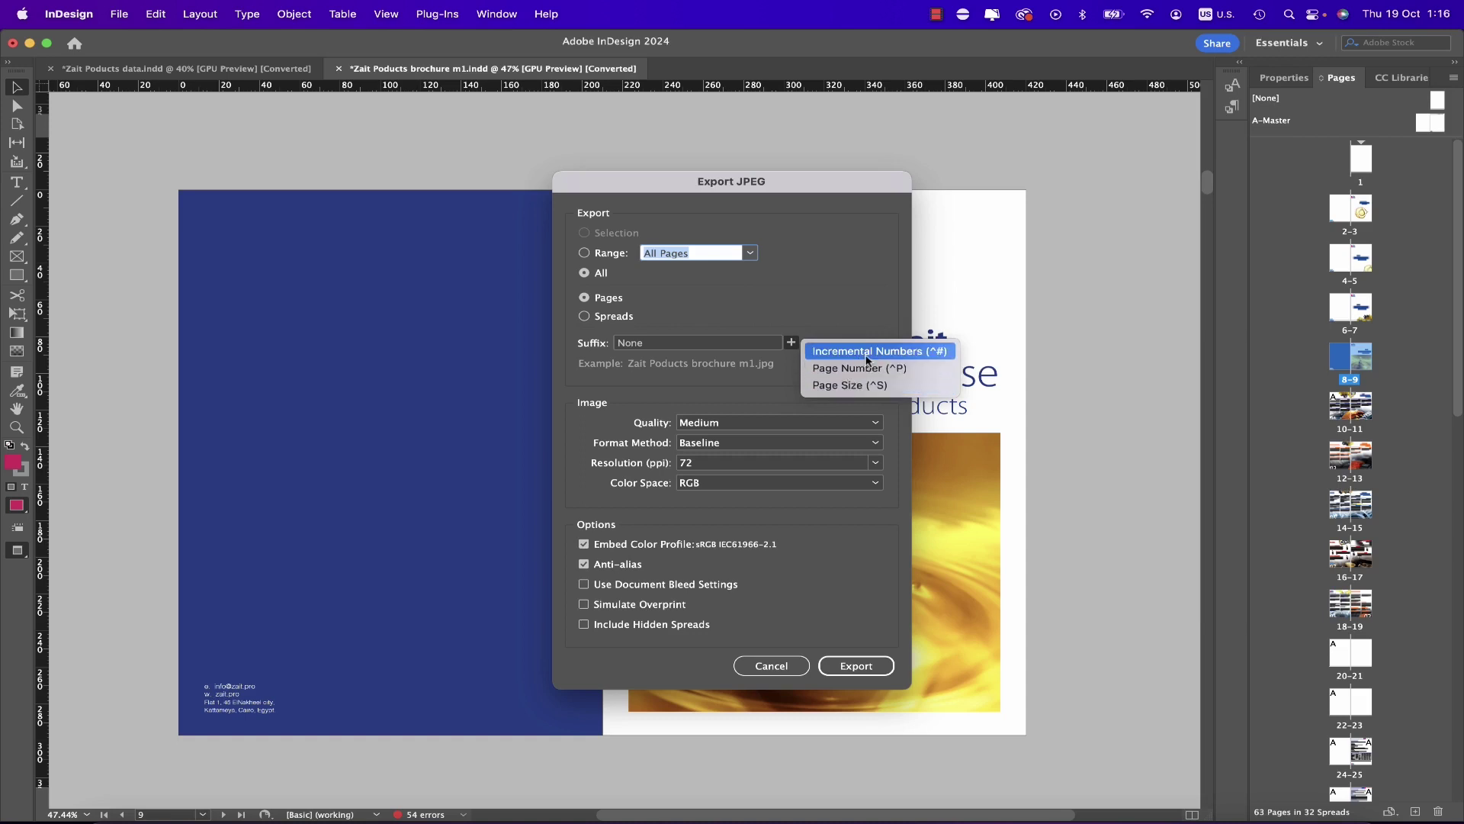
{"action": "left_click", "coordinate": [839, 386]}
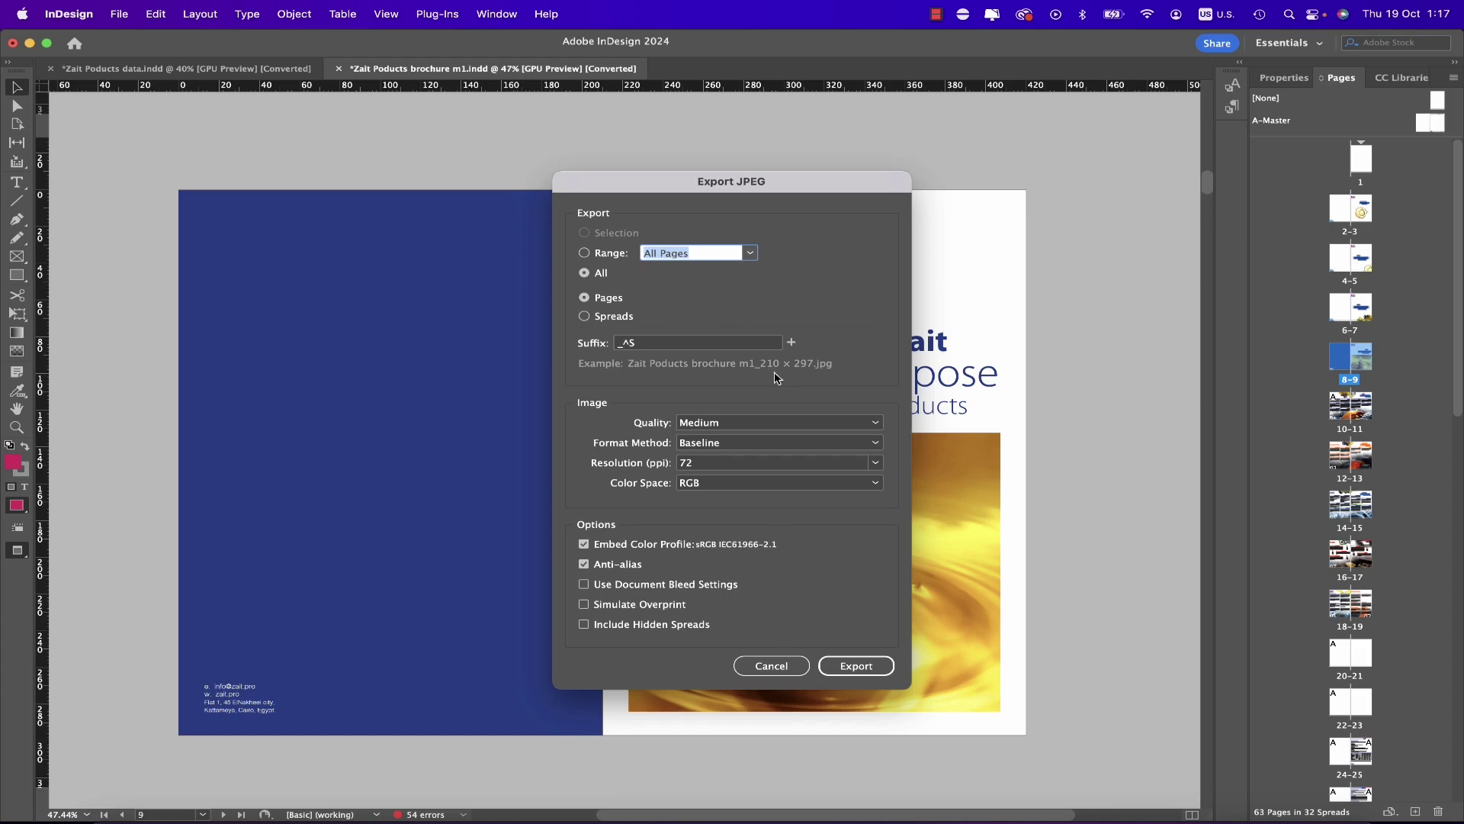
{"action": "left_click", "coordinate": [791, 342]}
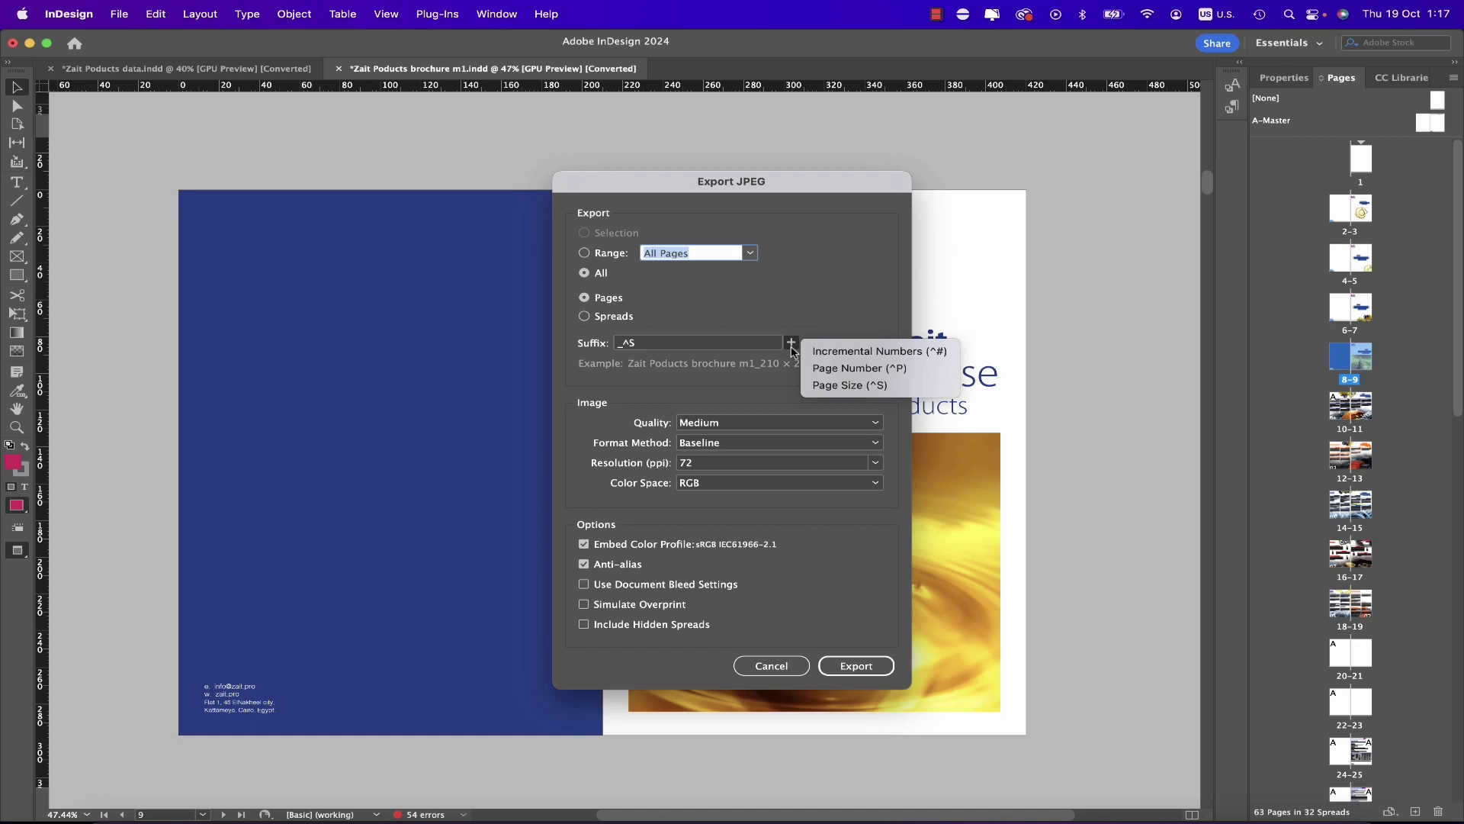
{"action": "left_click", "coordinate": [814, 368]}
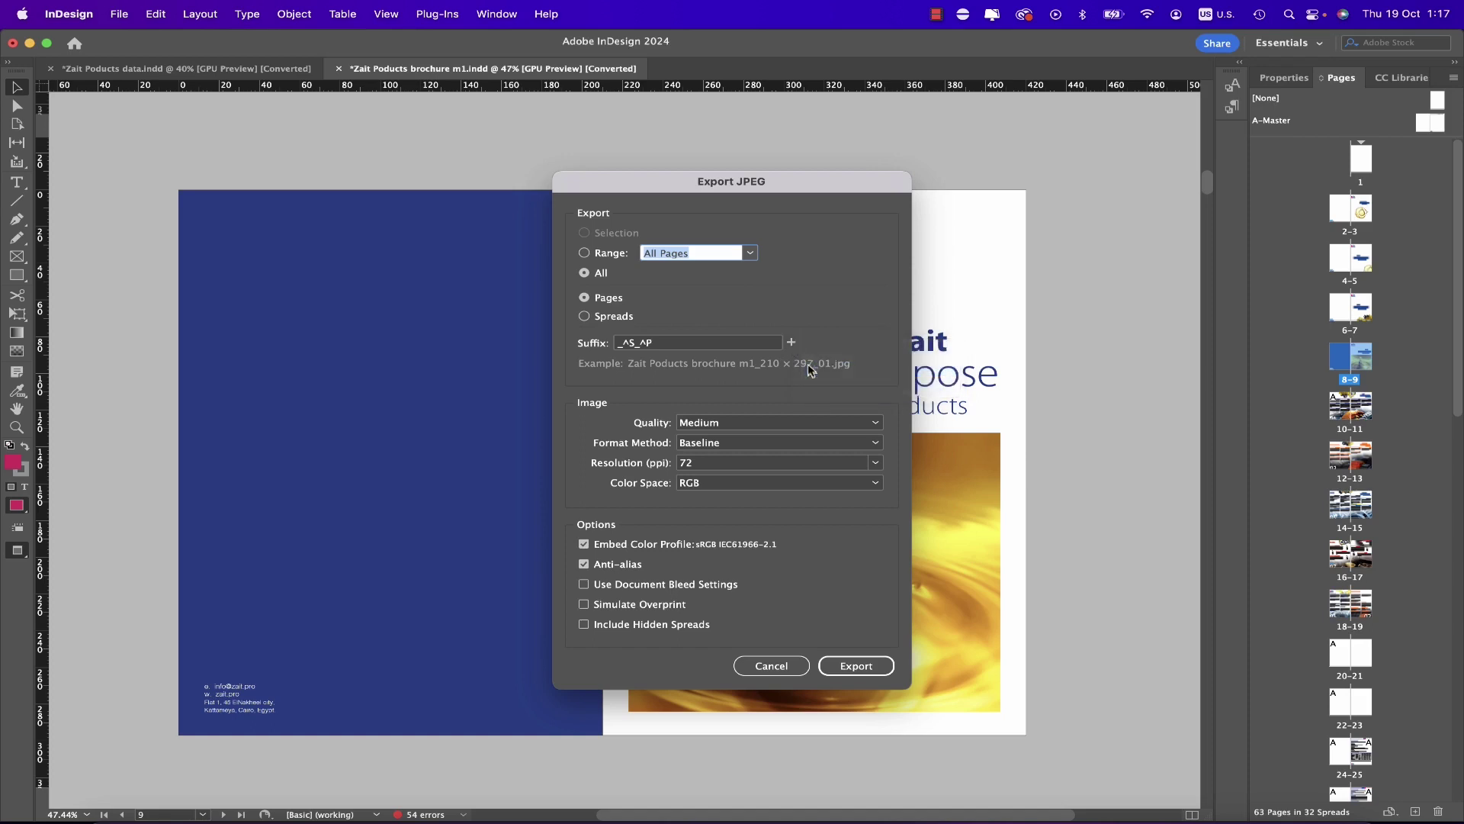
{"action": "left_click", "coordinate": [791, 343]}
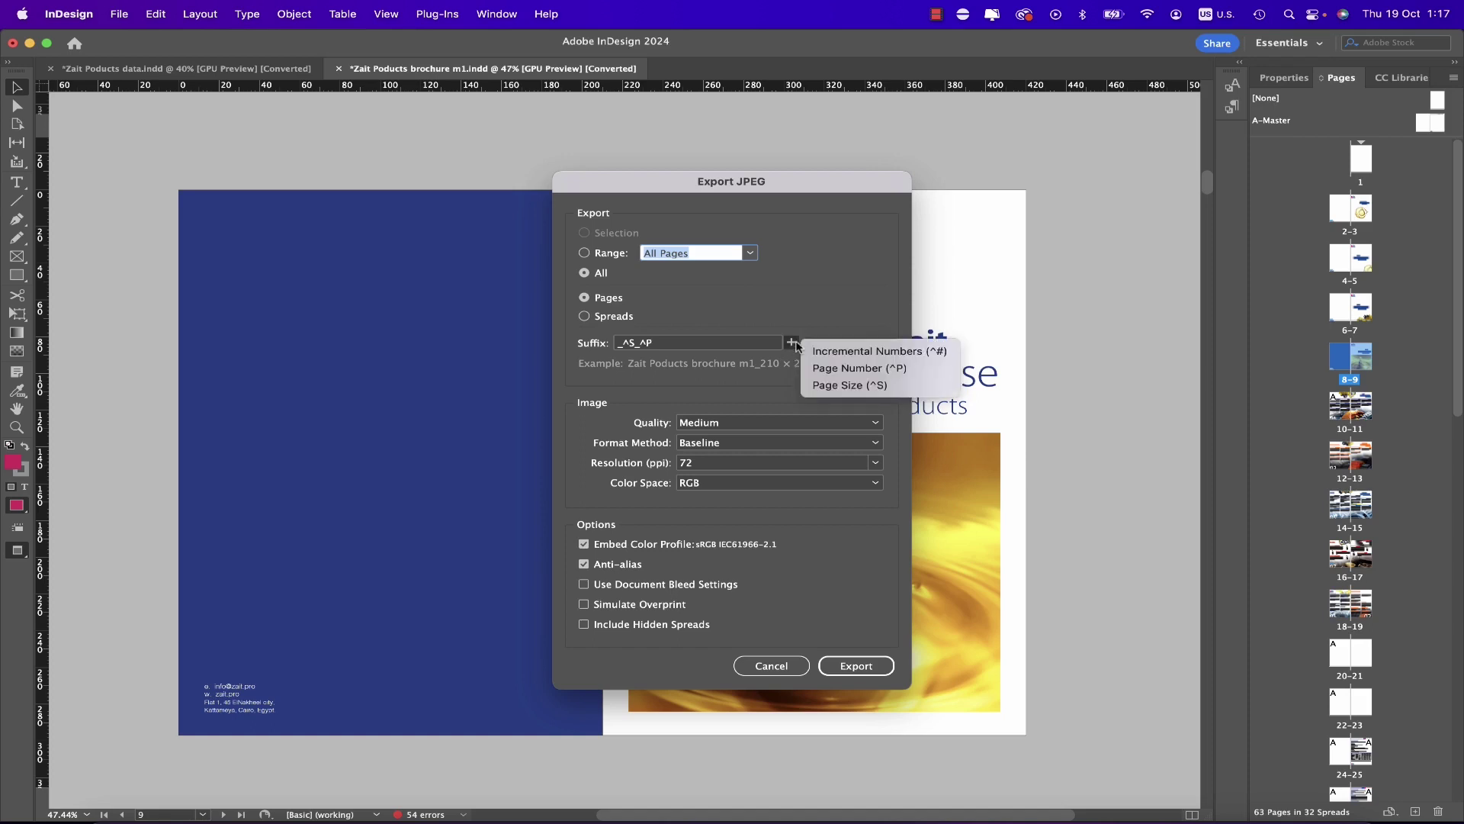
{"action": "left_click", "coordinate": [851, 352]}
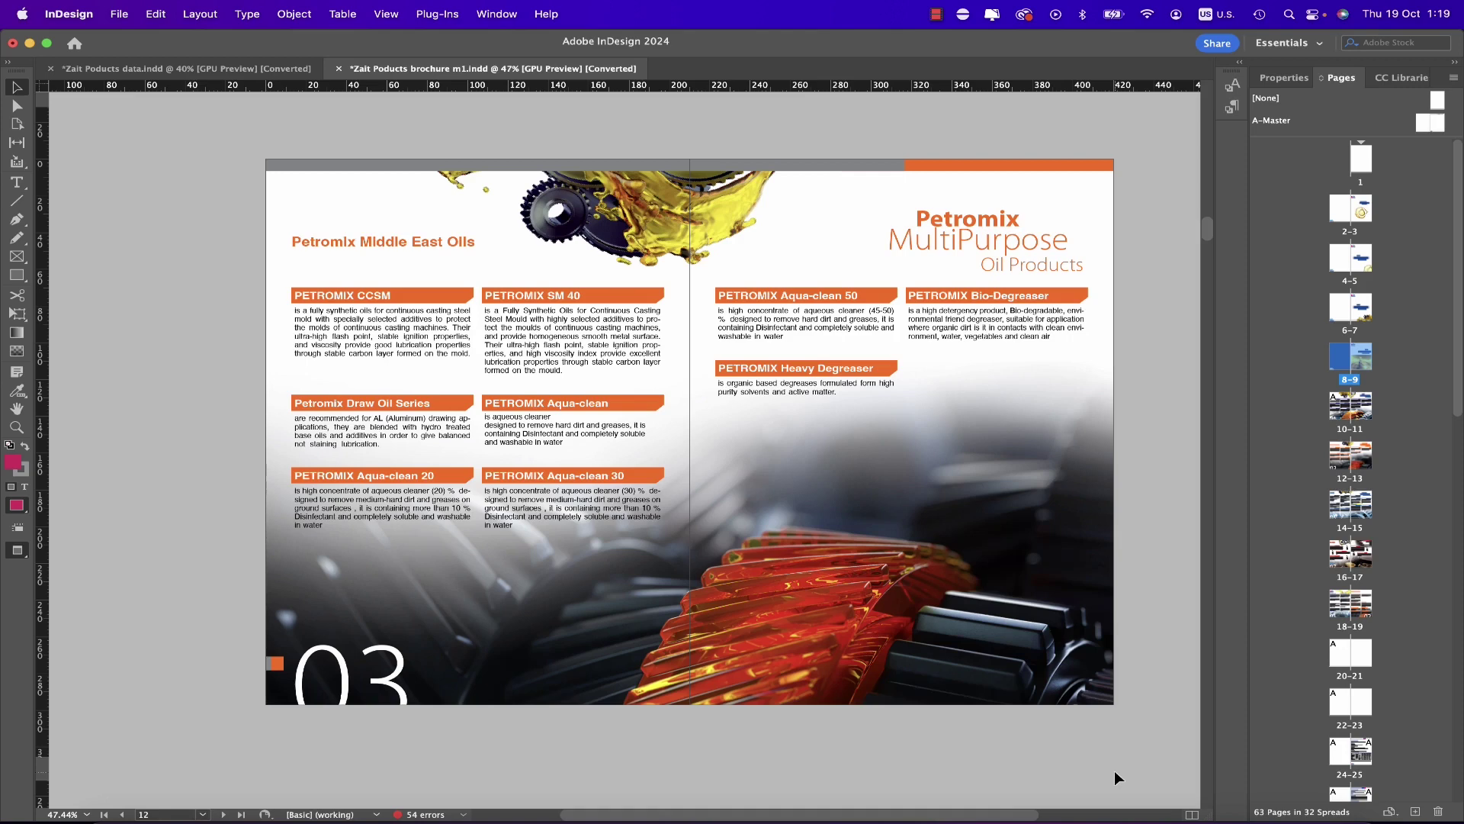
Open File > Publish Online and review its General and Analytics settings
{"action": "left_click", "coordinate": [116, 13]}
{"action": "left_click", "coordinate": [180, 381]}
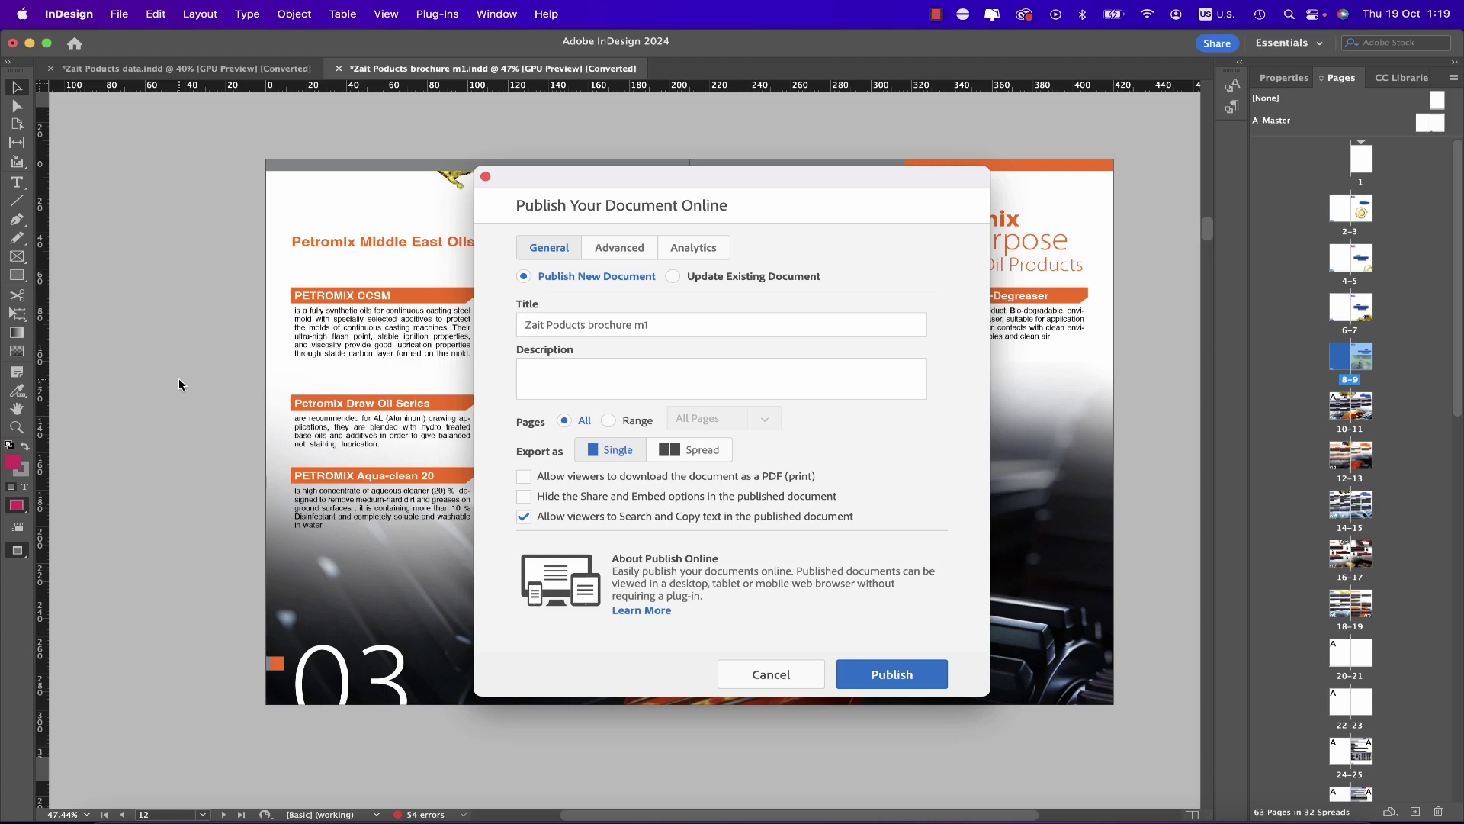
{"action": "left_click", "coordinate": [680, 248]}
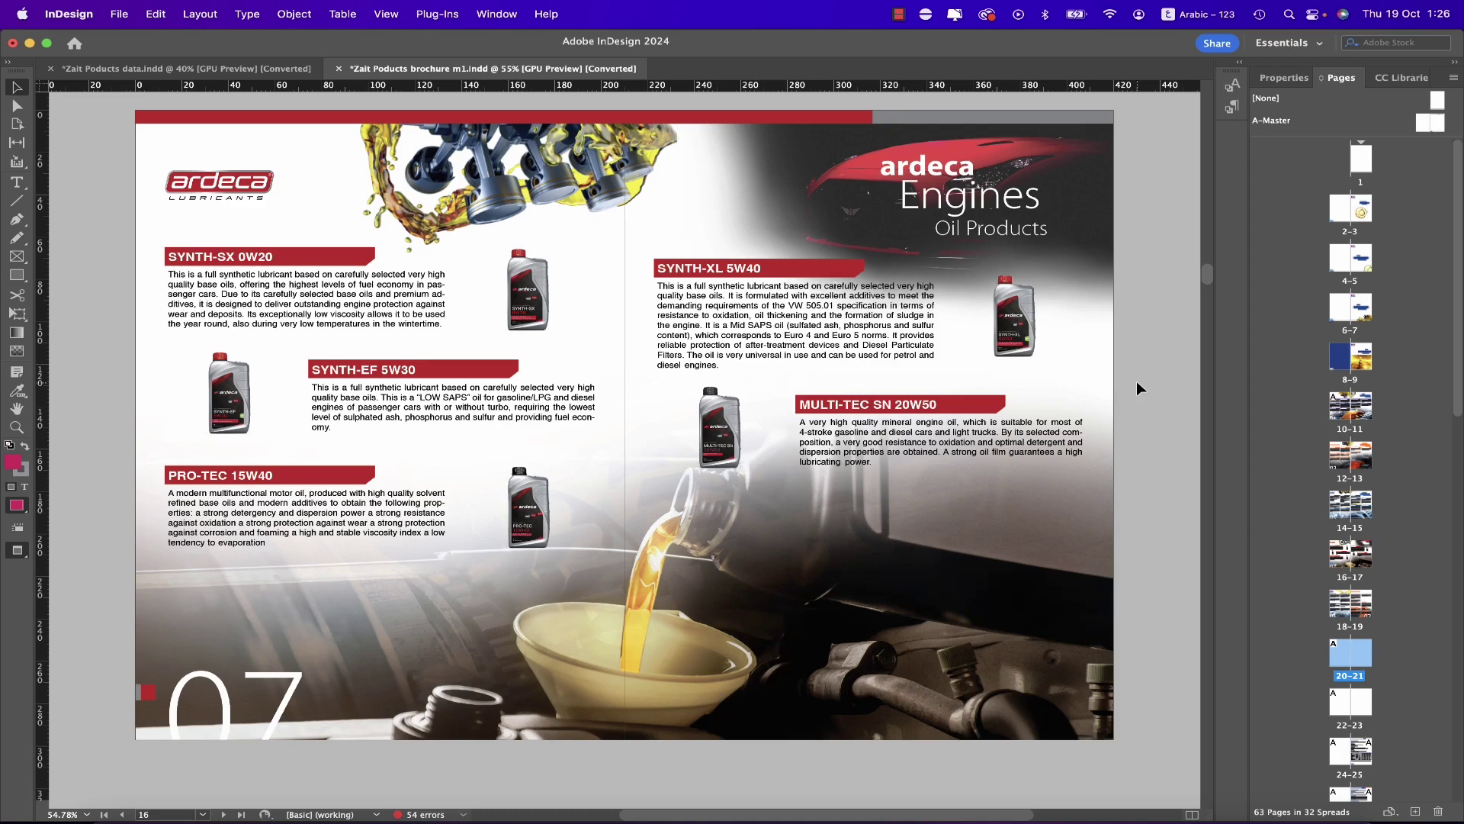
Choose Plug-Ins > Browse Plugins to open the InDesign plugin marketplace
{"action": "left_click", "coordinate": [447, 14]}
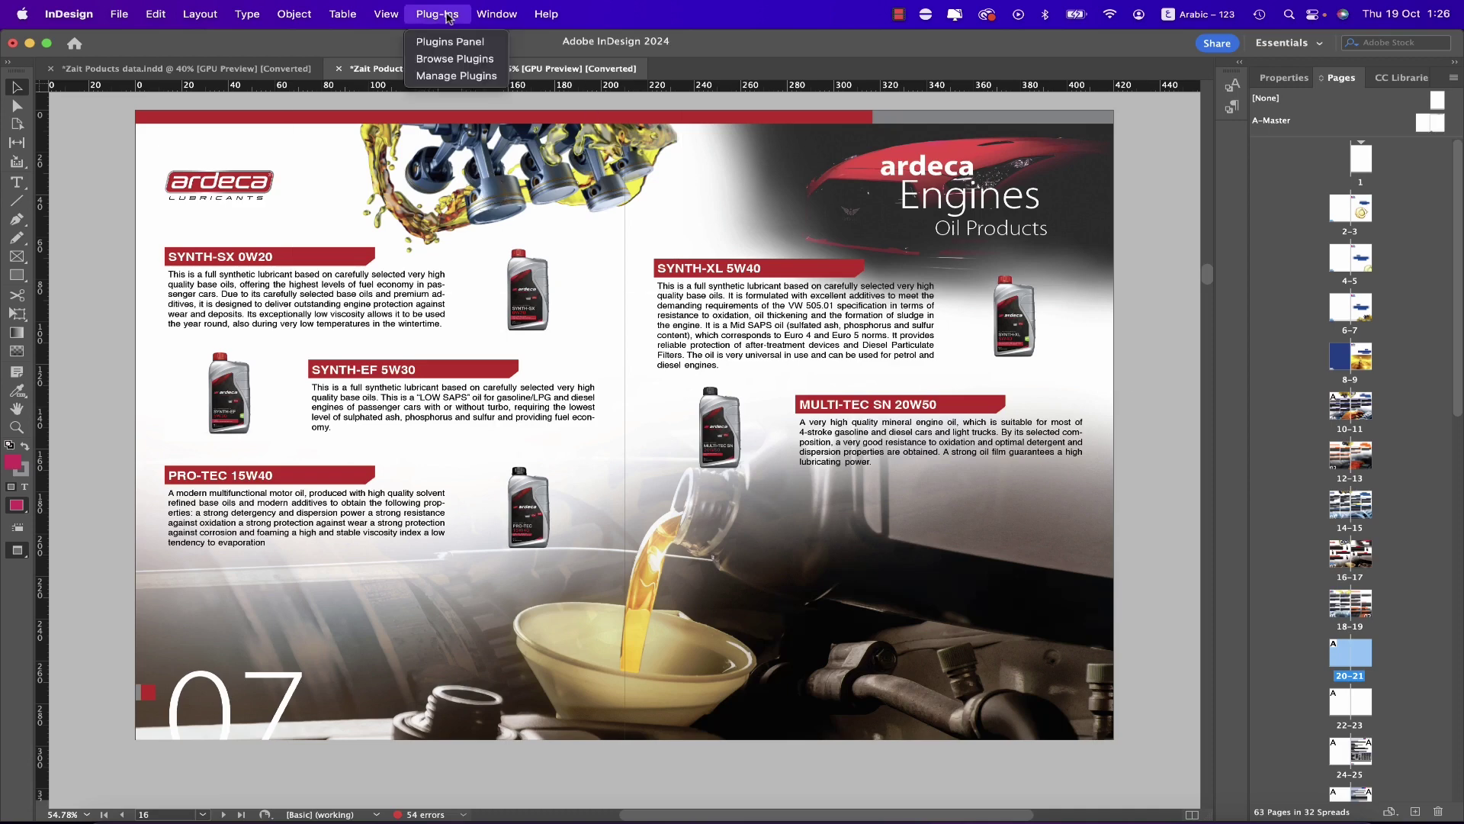
{"action": "left_click", "coordinate": [448, 58]}
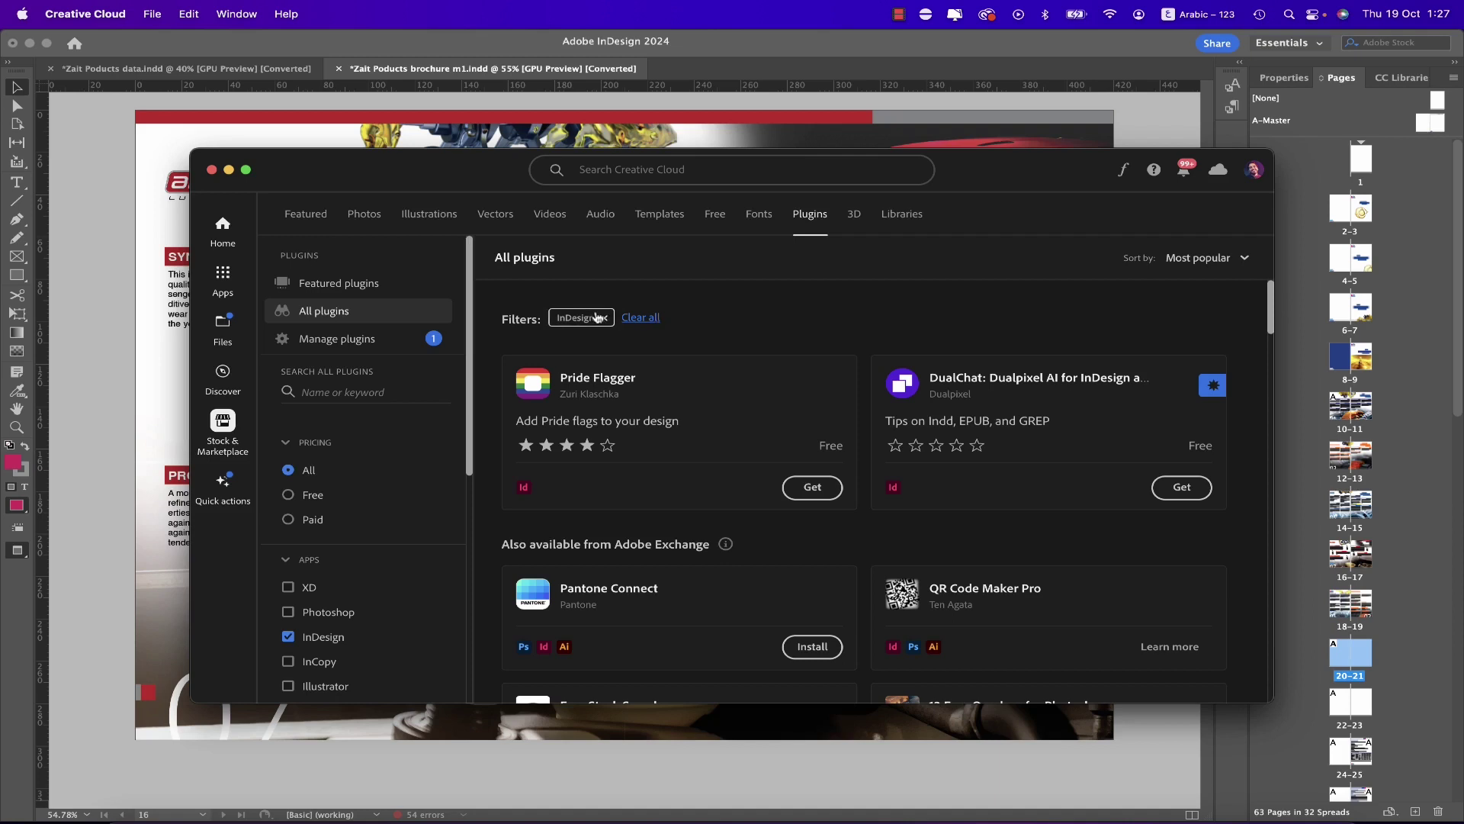
Scroll the InDesign plugin list down to Free Stock Search, Avery Templates and StockSolo
{"action": "scroll", "coordinate": [816, 290], "scroll_direction": "down", "scroll_amount": 5}
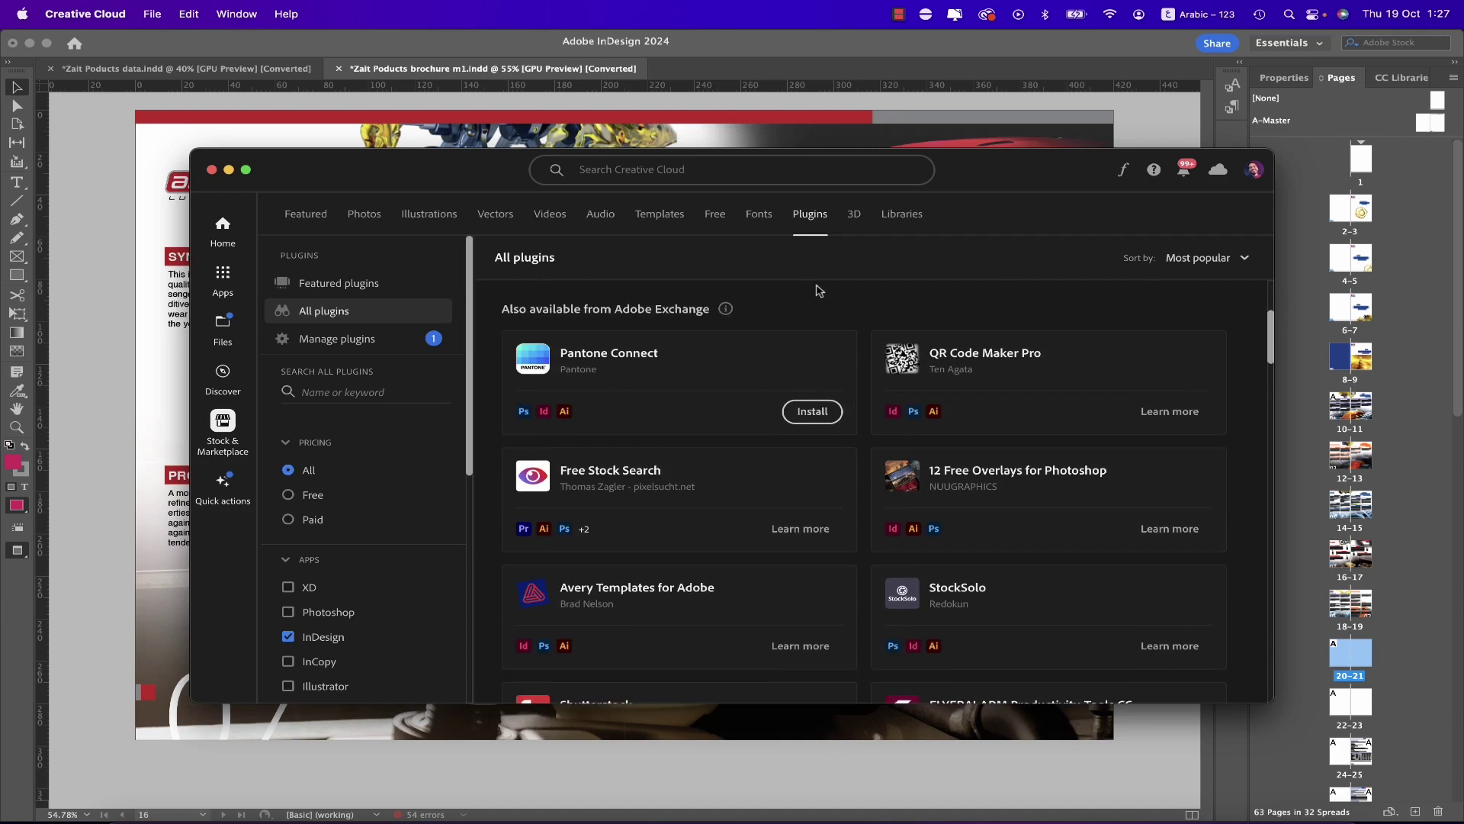